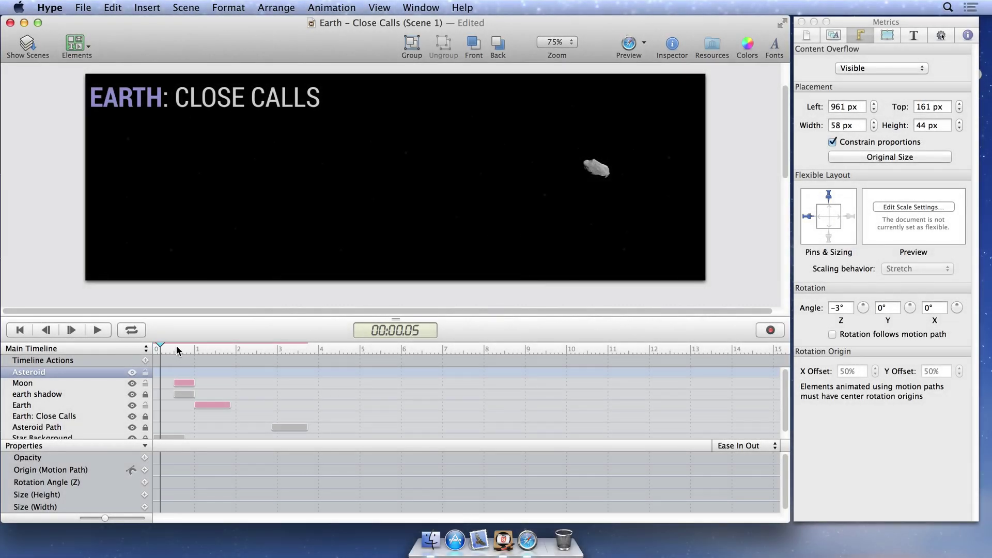
- Scrub the Earth – Close Calls timeline to 00:04.00, beside the Earth
{"action": "left_click_drag", "start_coordinate": [177, 350], "coordinate": [319, 355]}
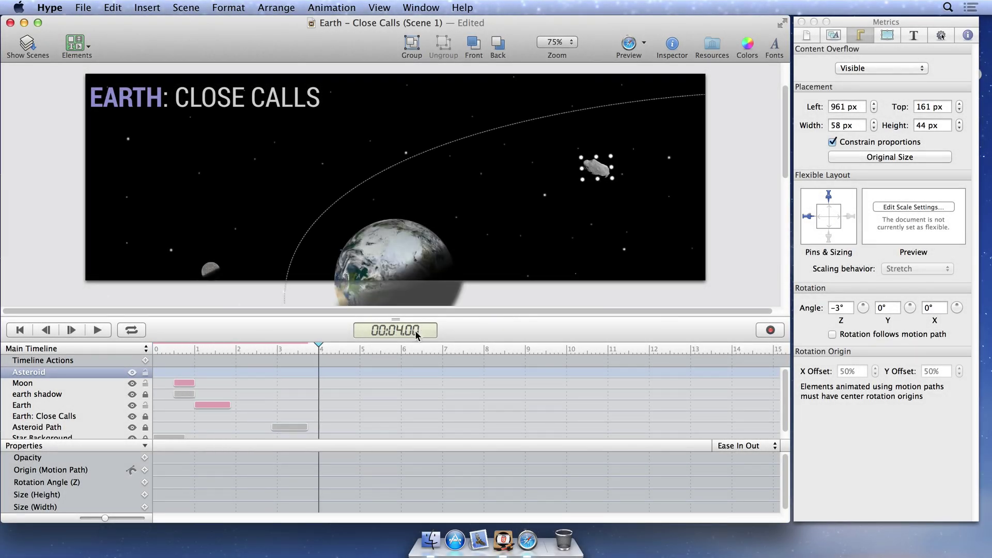
- Move the asteroid to the stage's top-right corner
{"action": "left_click", "coordinate": [215, 269]}
{"action": "left_click", "coordinate": [603, 175]}
{"action": "left_click_drag", "start_coordinate": [602, 175], "coordinate": [728, 96]}
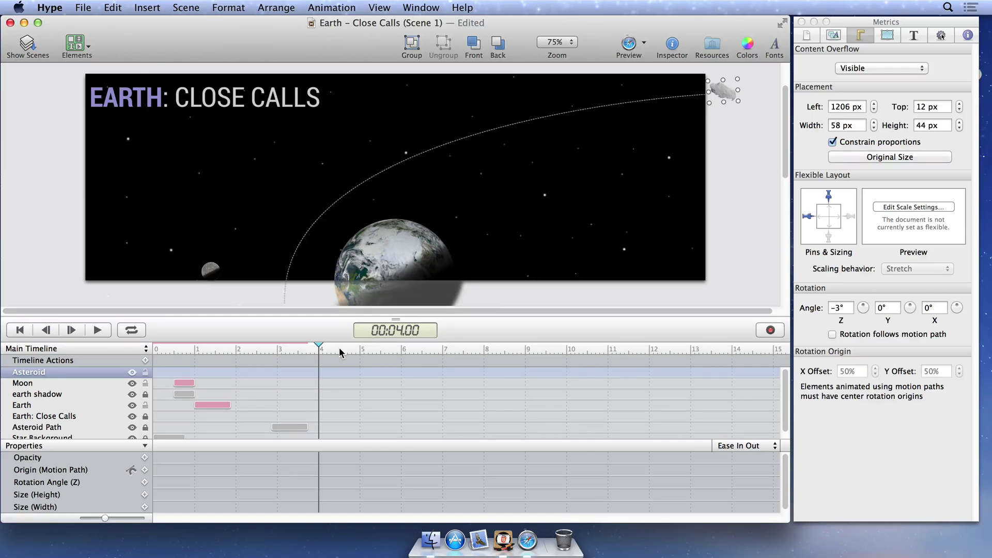
- Go to 00:08.20, turn on keyframe recording, and mark the range from 4.07 seconds
{"action": "left_click_drag", "start_coordinate": [340, 353], "coordinate": [512, 353]}
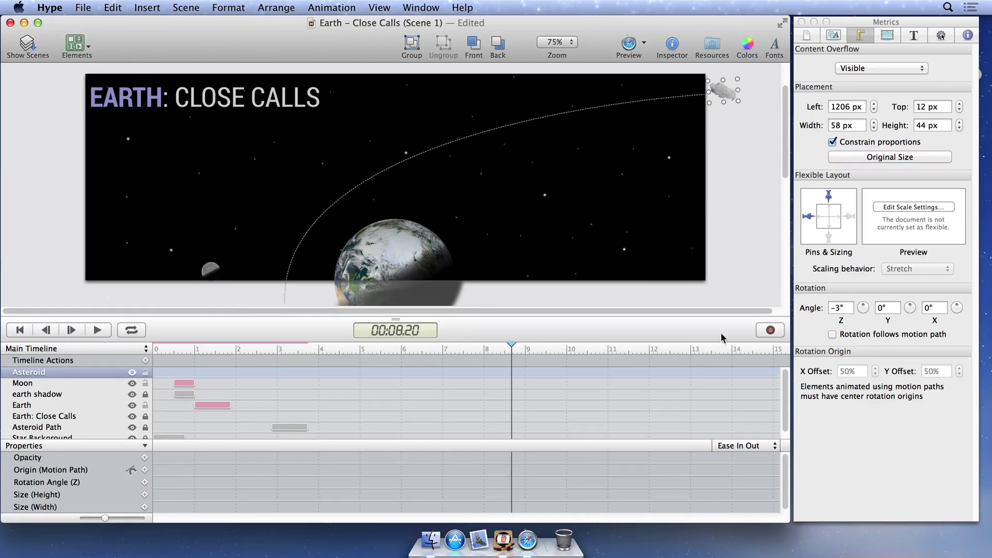
{"action": "left_click", "coordinate": [770, 330]}
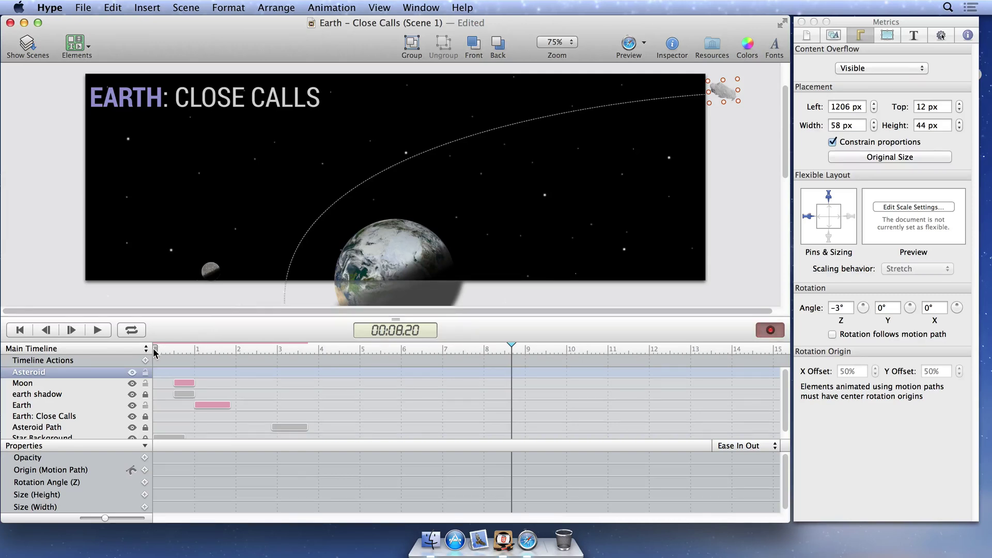
{"action": "left_click_drag", "start_coordinate": [154, 353], "coordinate": [337, 355]}
{"action": "scroll", "coordinate": [320, 279], "scroll_direction": "down", "scroll_amount": 3}
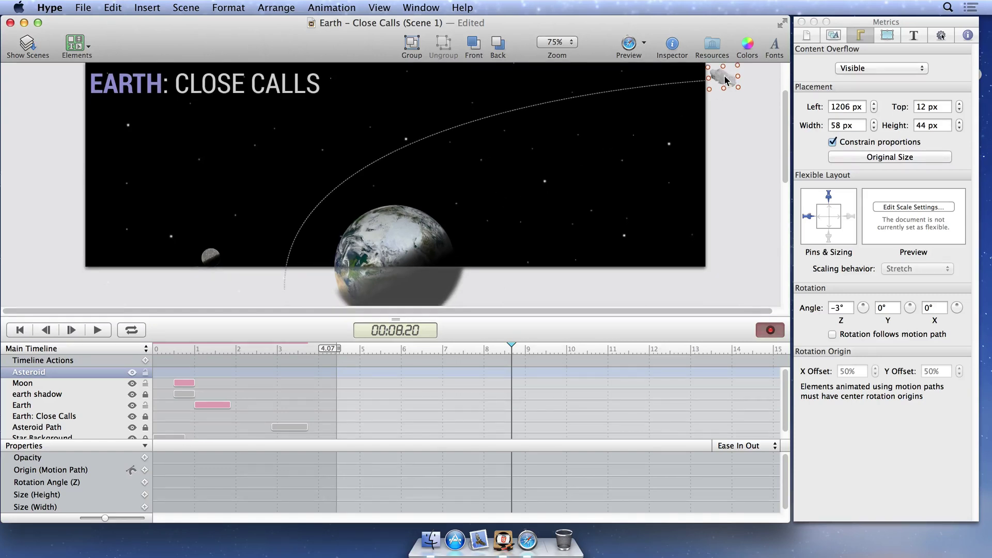
- Drag the asteroid below the Earth, then bend its 4.07–8.20 s motion path into a smooth arc
{"action": "left_click_drag", "start_coordinate": [725, 79], "coordinate": [285, 303]}
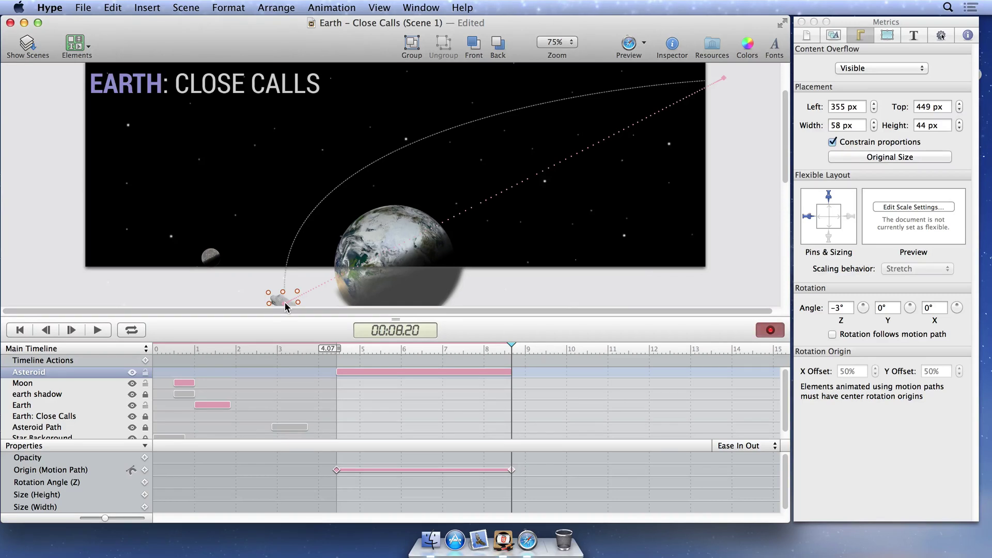
{"action": "left_click", "coordinate": [386, 252]}
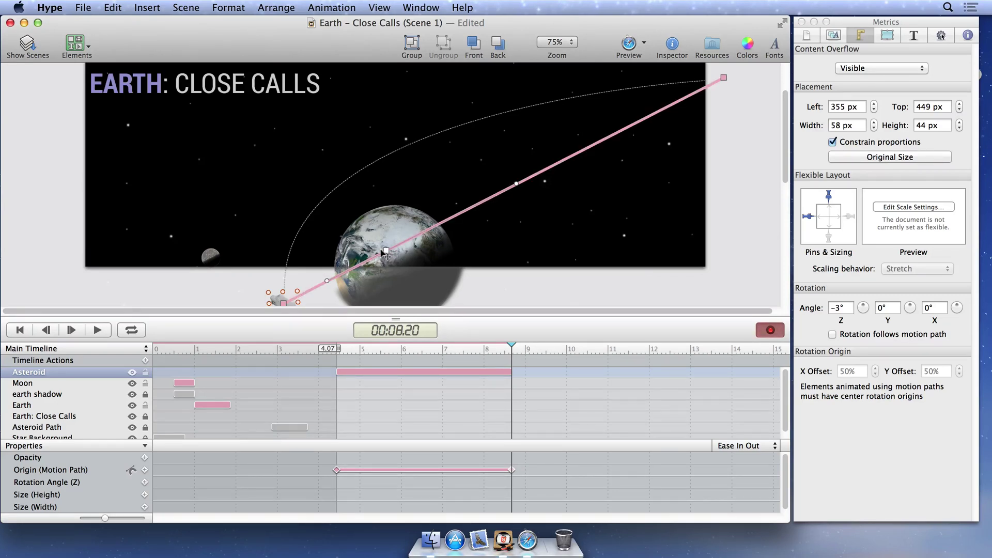
{"action": "left_click_drag", "start_coordinate": [386, 252], "coordinate": [350, 178]}
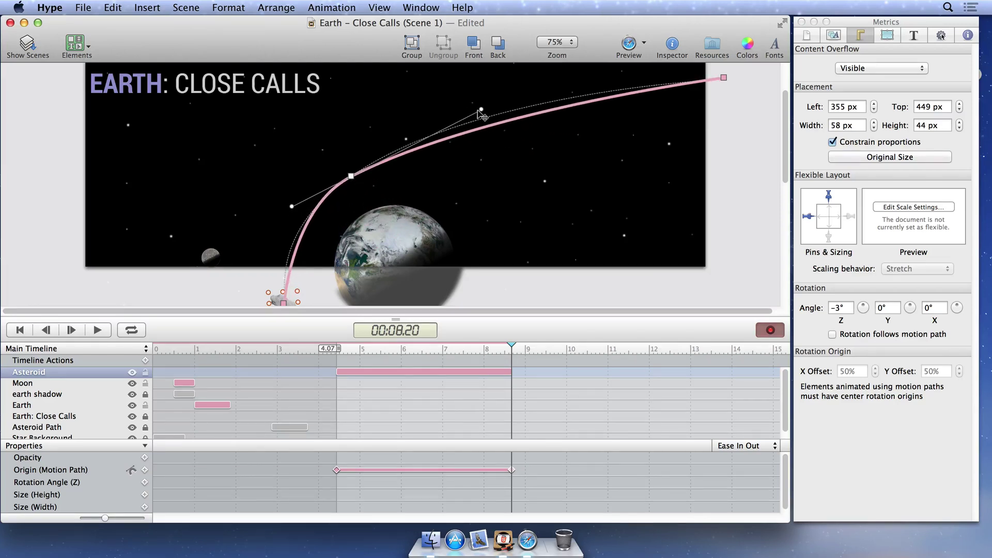
{"action": "left_click_drag", "start_coordinate": [478, 110], "coordinate": [471, 91]}
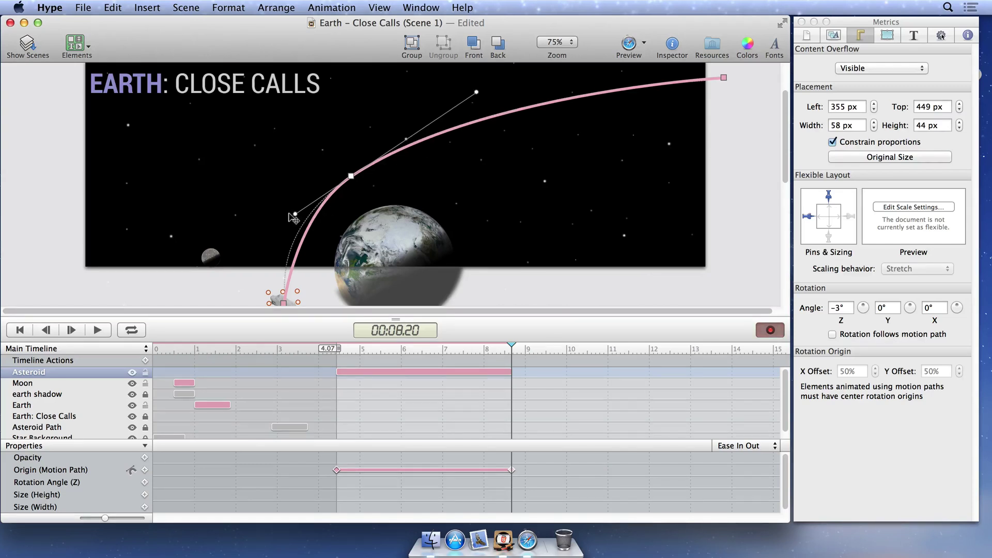
{"action": "left_click_drag", "start_coordinate": [296, 216], "coordinate": [273, 224]}
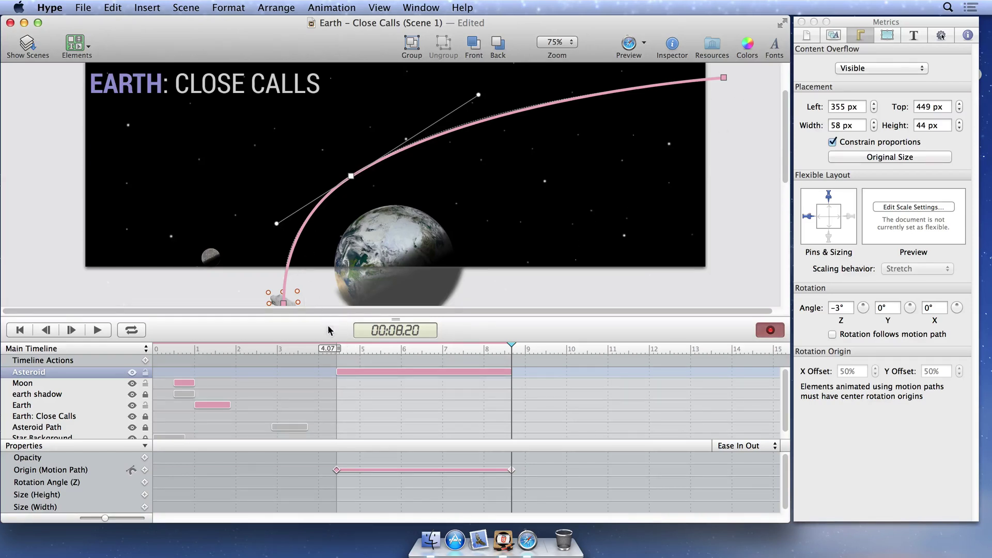
- Set the asteroid motion animation's easing to Ease In
{"action": "left_click", "coordinate": [349, 370]}
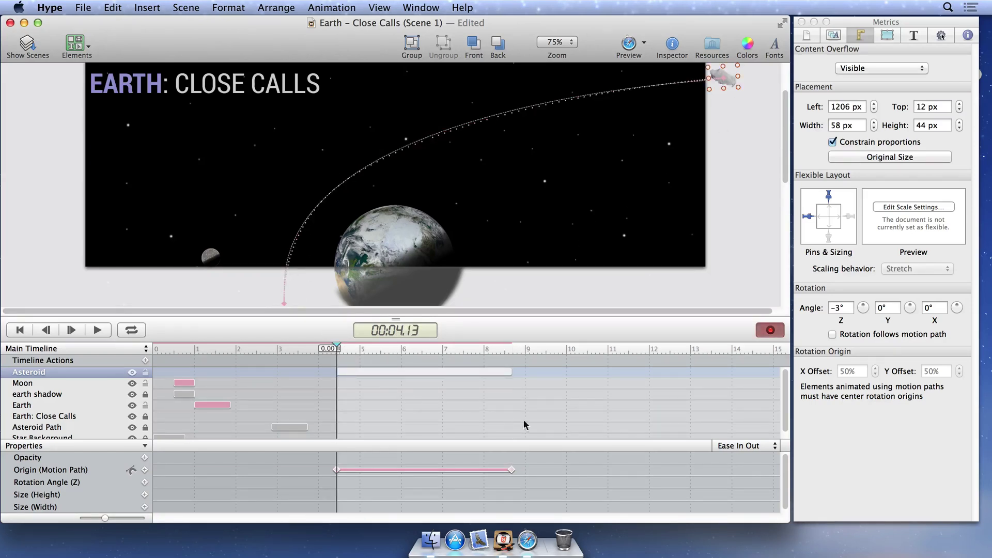
{"action": "left_click", "coordinate": [730, 446]}
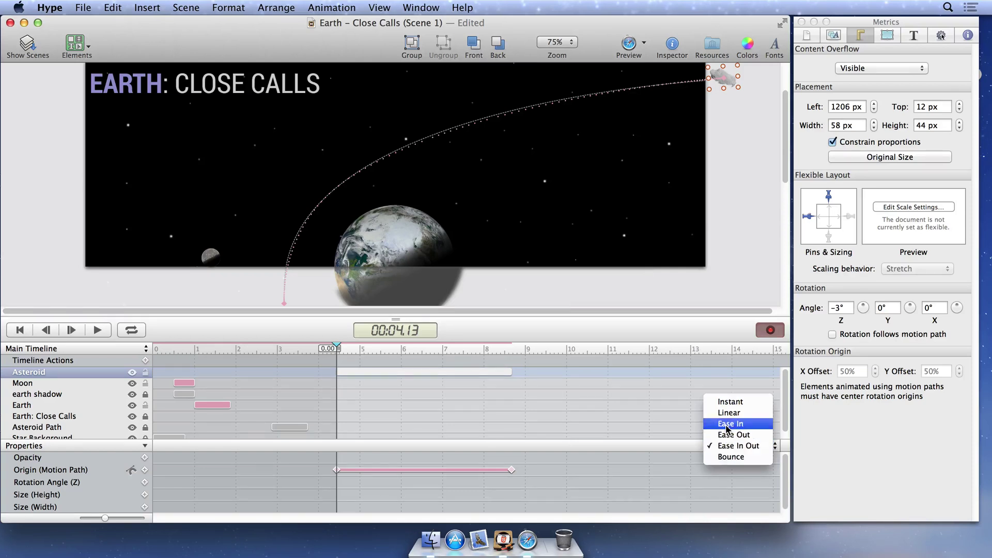
{"action": "left_click", "coordinate": [726, 425]}
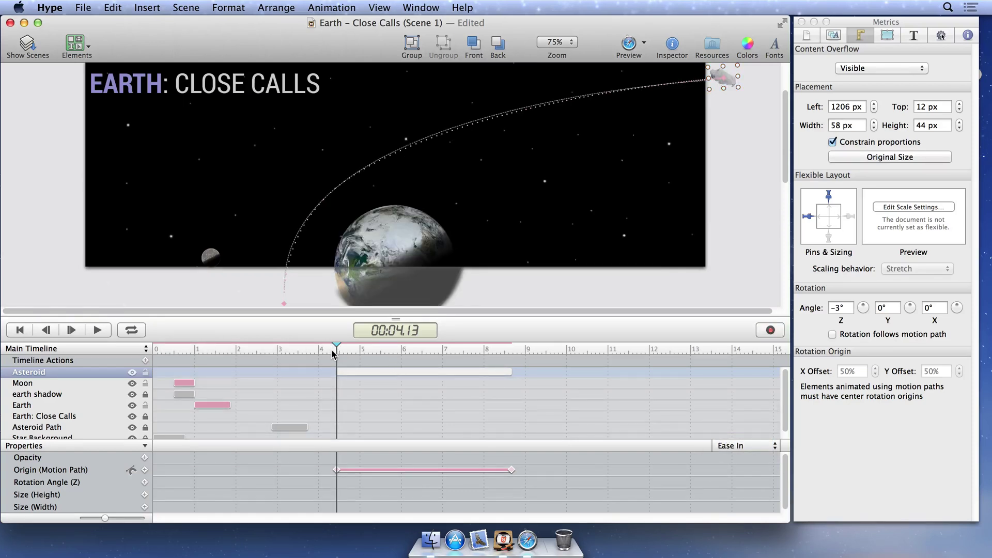
- Play the scene to preview the asteroid's arc, then rewind to 00:00.00
{"action": "left_click_drag", "start_coordinate": [332, 351], "coordinate": [327, 350]}
{"action": "left_click", "coordinate": [95, 300]}
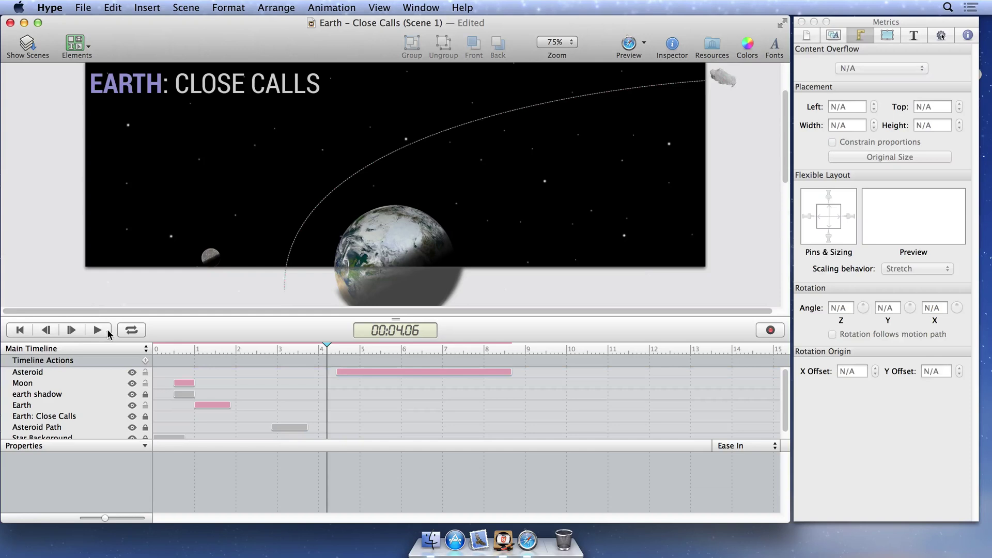
{"action": "left_click", "coordinate": [101, 331]}
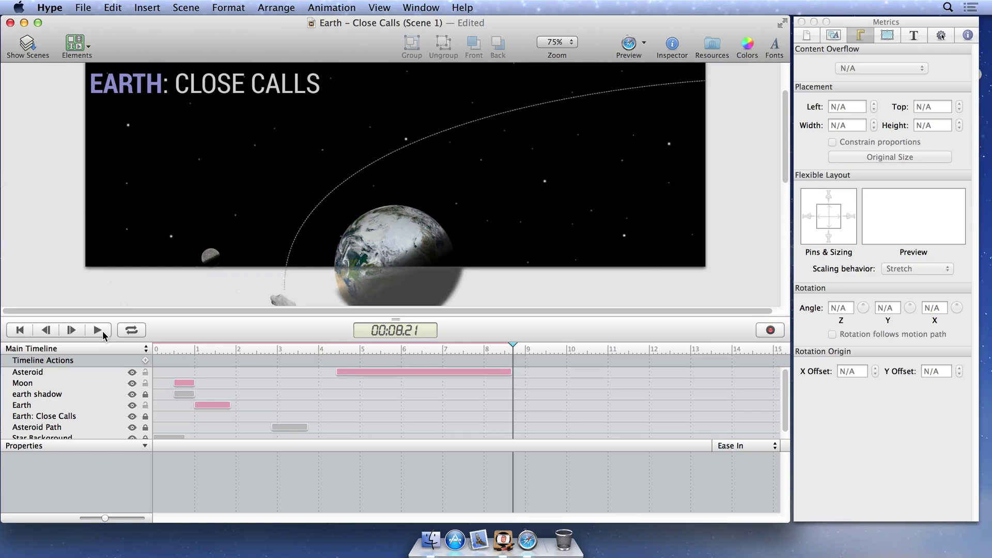
{"action": "left_click", "coordinate": [185, 349]}
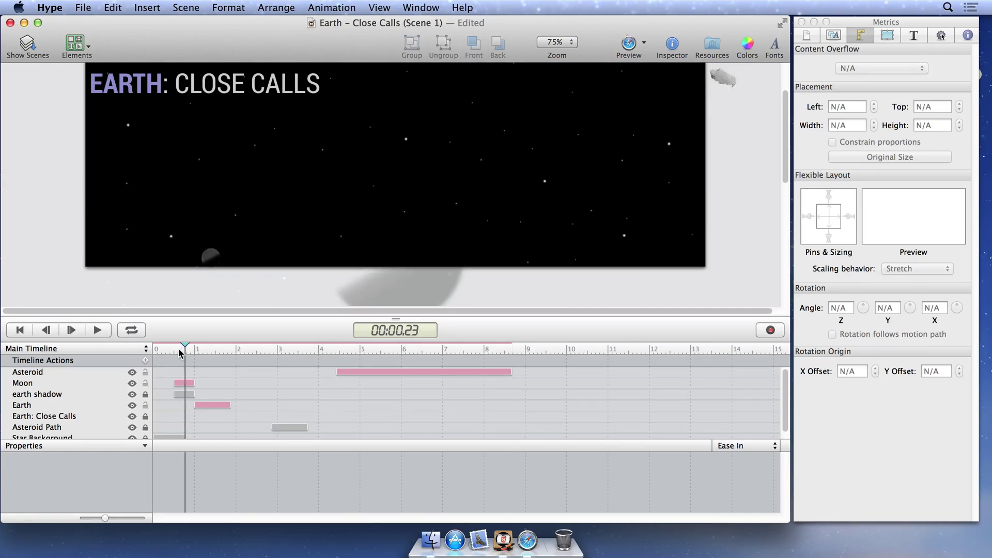
{"action": "left_click_drag", "start_coordinate": [178, 348], "coordinate": [135, 356]}
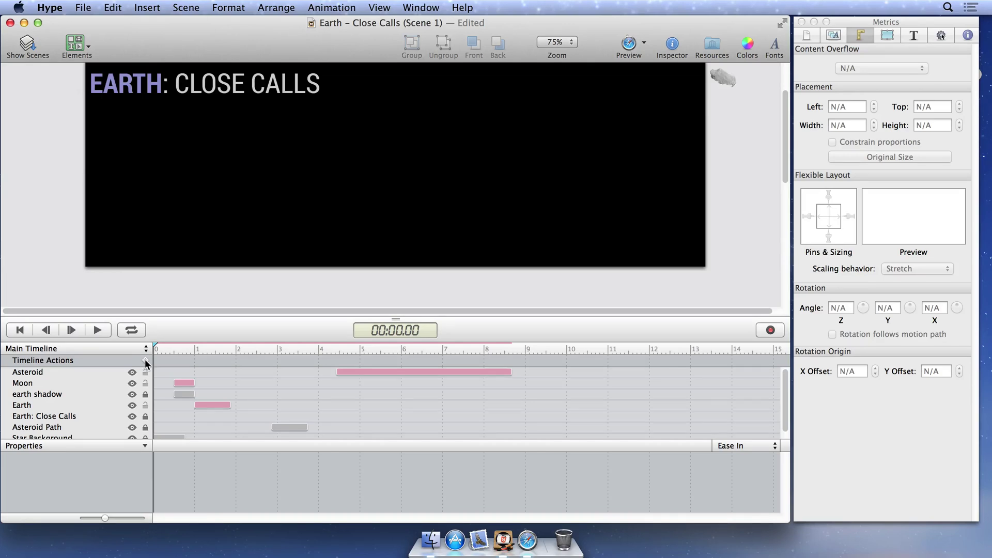
- Add a scene-start Start Timeline action for a new timeline named 'Earth'
{"action": "left_click", "coordinate": [123, 406]}
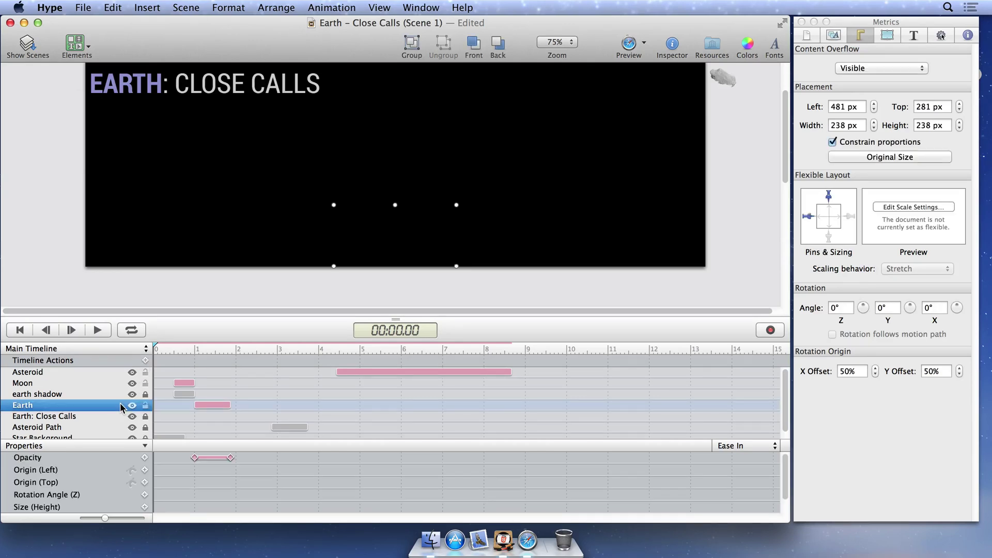
{"action": "left_click", "coordinate": [145, 360]}
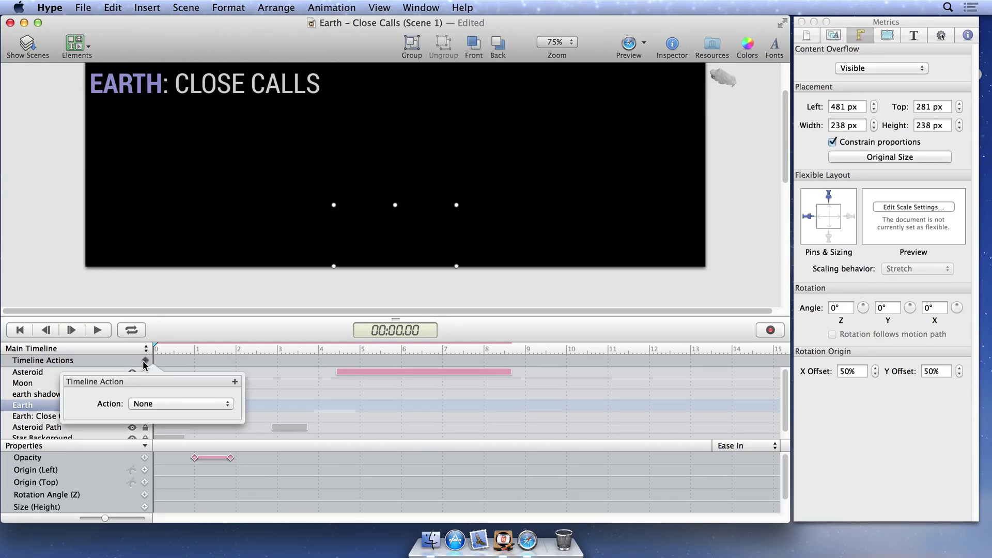
{"action": "left_click", "coordinate": [171, 409]}
{"action": "left_click", "coordinate": [169, 486]}
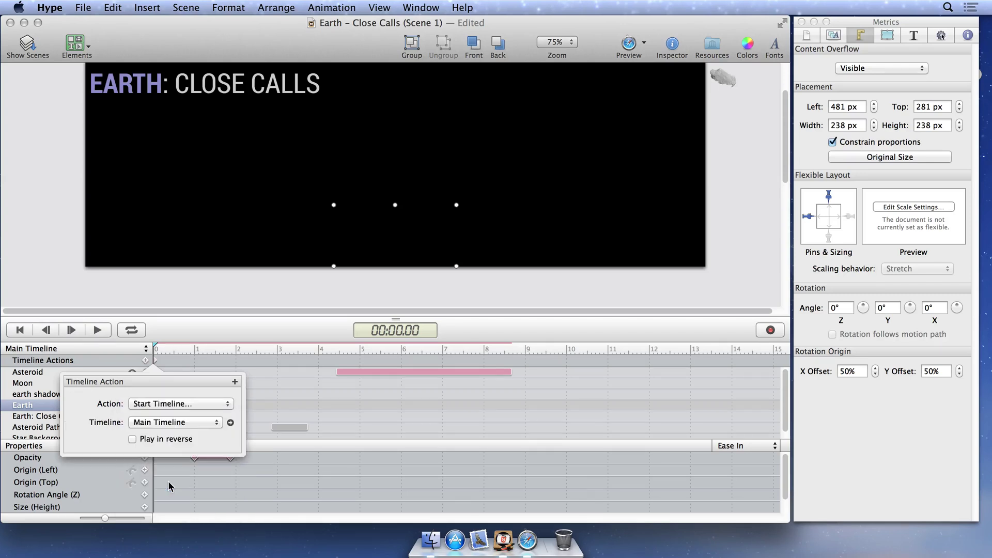
{"action": "left_click", "coordinate": [178, 422]}
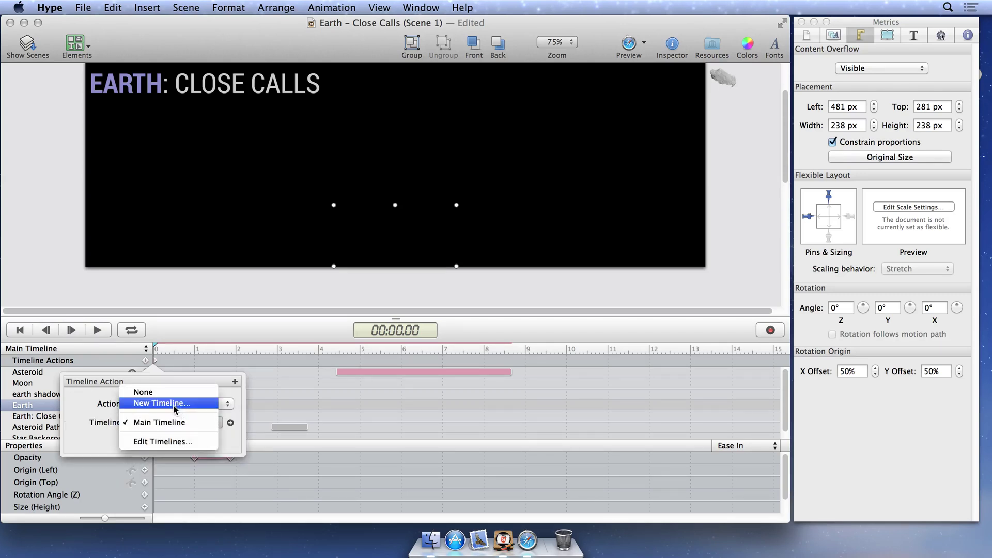
{"action": "left_click", "coordinate": [174, 408]}
{"action": "type", "text": "Earth"}
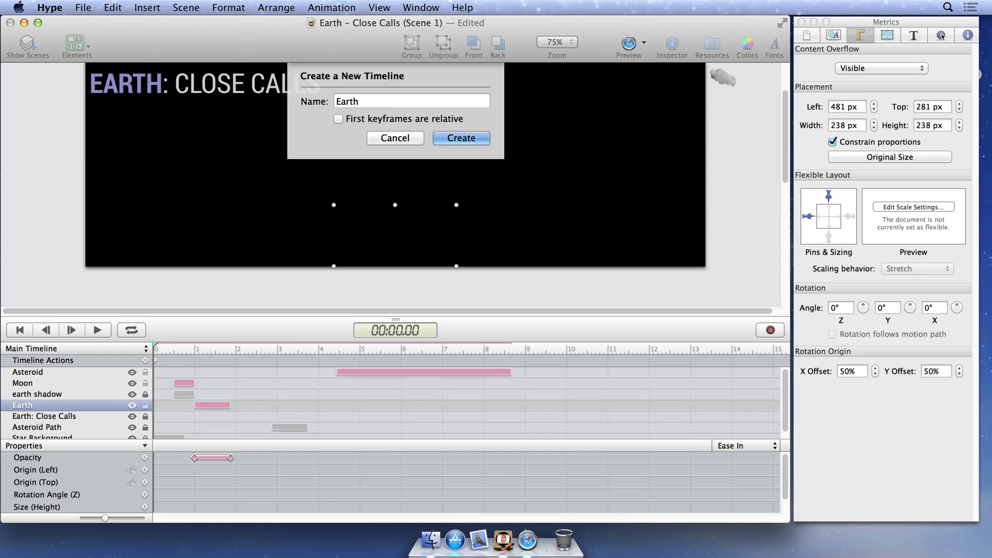
{"action": "key", "text": "Return"}
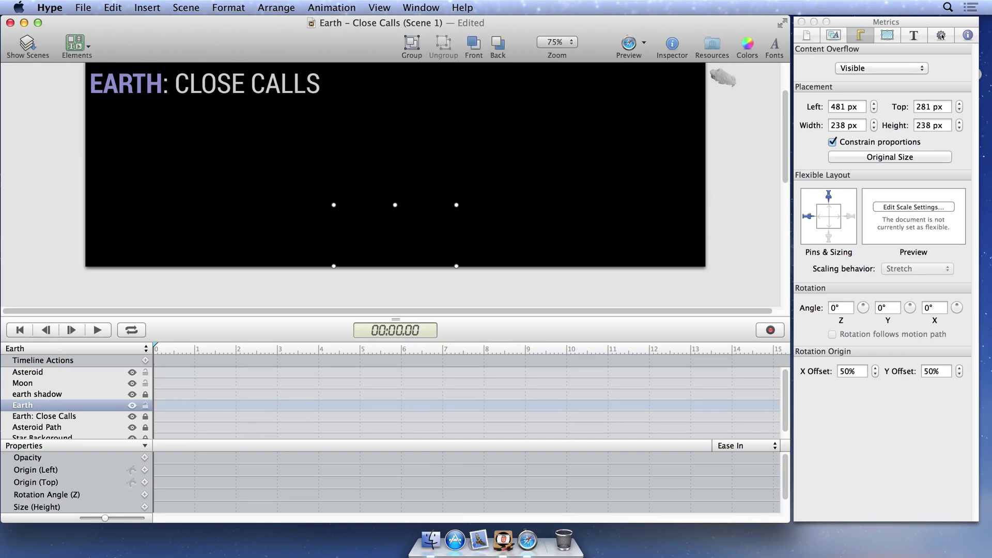
- Scrub the Main Timeline to check the scene, then switch to the Earth timeline
{"action": "left_click", "coordinate": [146, 349]}
{"action": "left_click", "coordinate": [139, 339]}
{"action": "left_click_drag", "start_coordinate": [155, 348], "coordinate": [318, 362]}
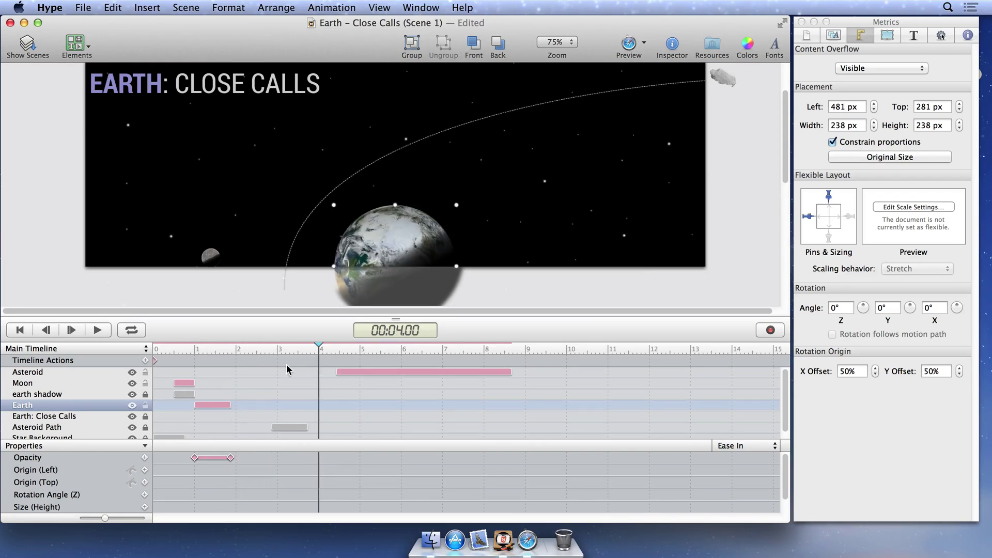
{"action": "left_click", "coordinate": [125, 350]}
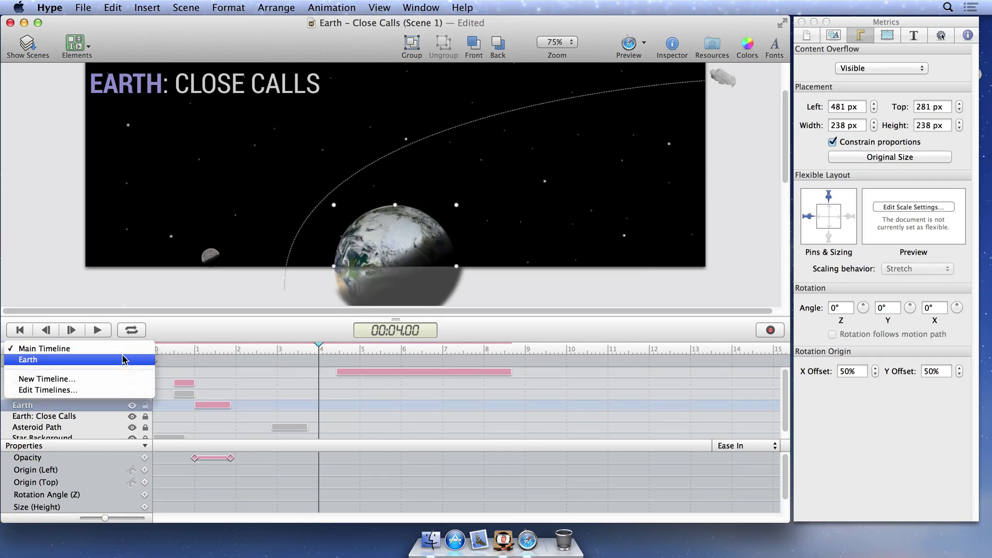
{"action": "left_click", "coordinate": [123, 360]}
- At 00:15.00 on the Earth timeline, record the Earth's Z rotation angle as 360°
{"action": "left_click_drag", "start_coordinate": [180, 350], "coordinate": [769, 362]}
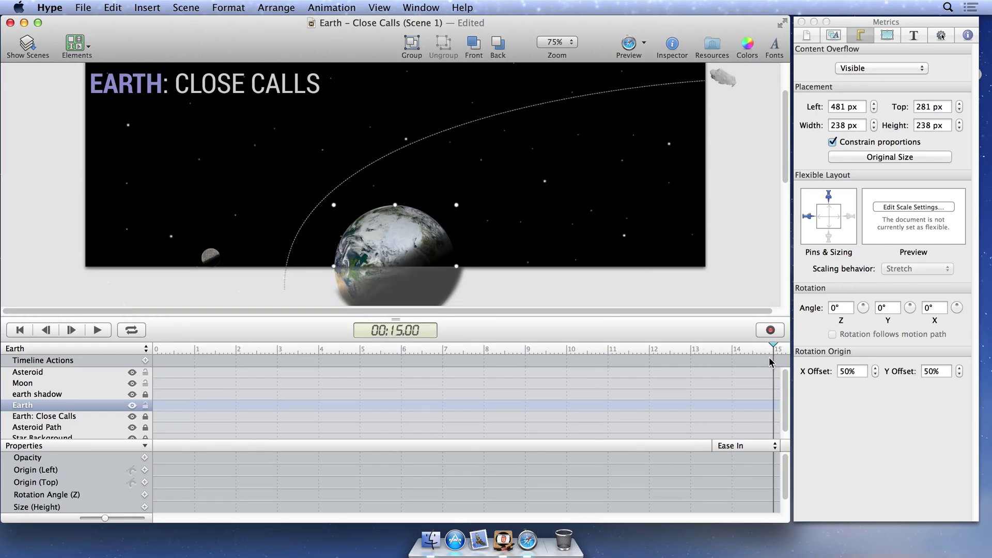
{"action": "left_click", "coordinate": [771, 330]}
{"action": "left_click", "coordinate": [827, 308]}
{"action": "type", "text": "3"}
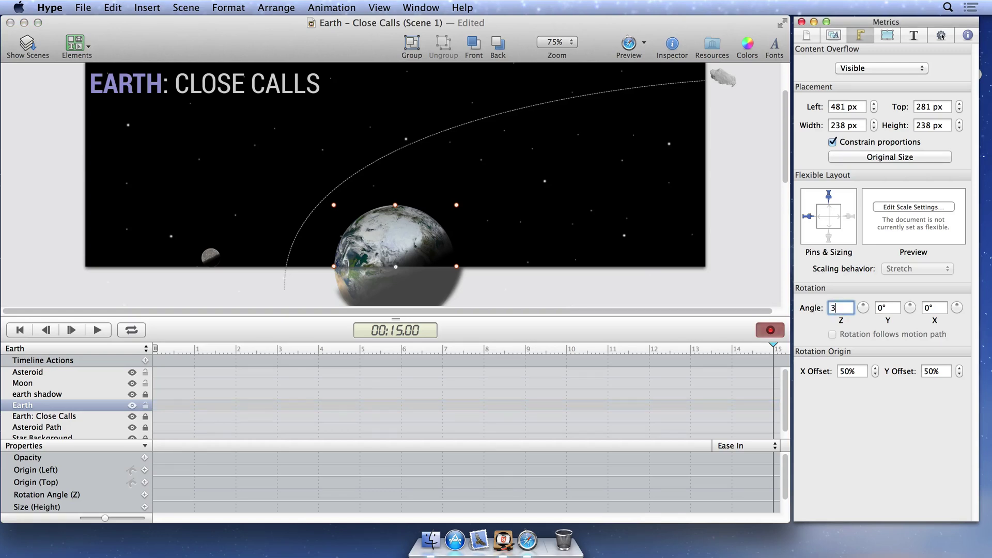
{"action": "type", "text": "60"}
{"action": "key", "text": "Return"}
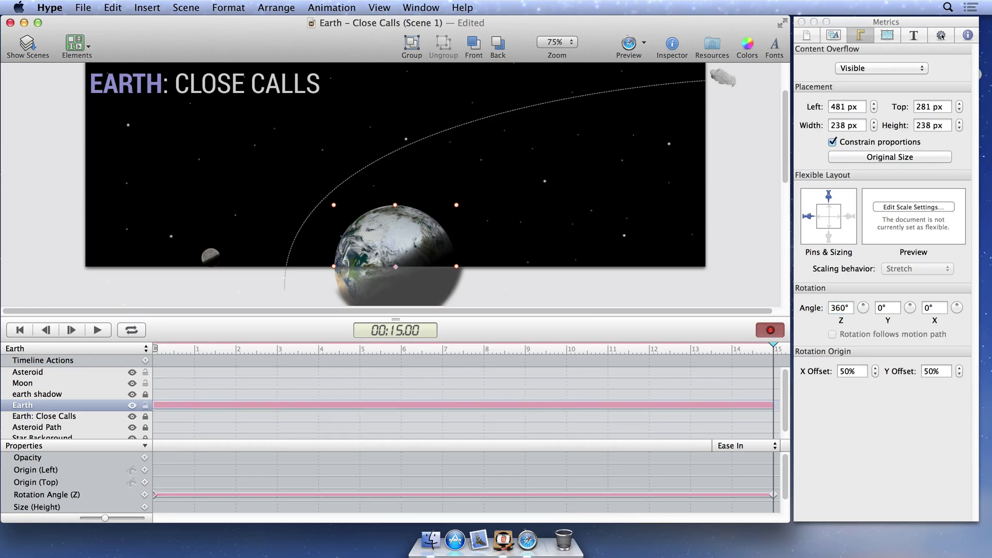
- Set the Earth rotation keyframe's easing to Linear
{"action": "key", "text": "Home"}
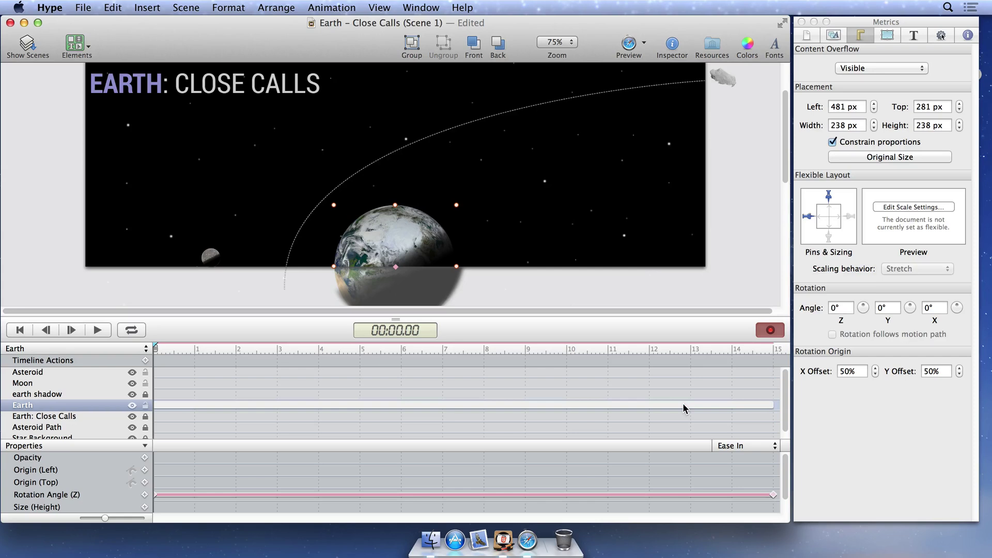
{"action": "left_click", "coordinate": [745, 449]}
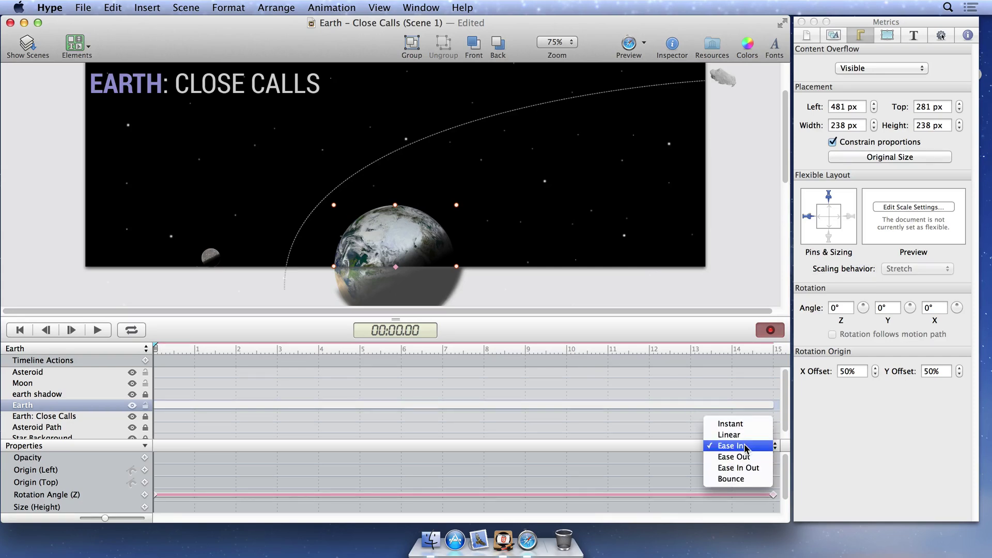
{"action": "left_click", "coordinate": [746, 437]}
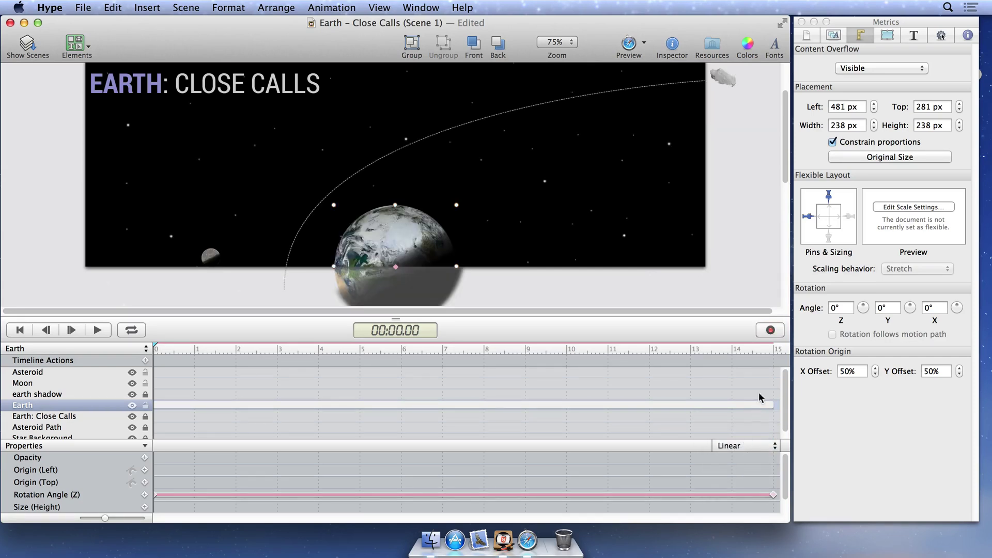
- Add a timeline action at 15 seconds that starts the Earth timeline again
{"action": "left_click", "coordinate": [774, 350]}
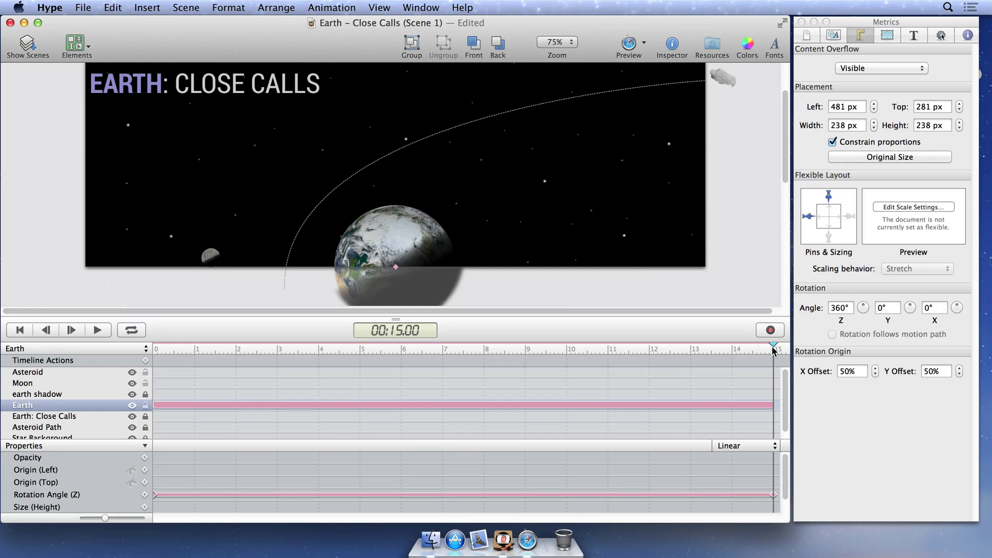
{"action": "key", "text": "super+z"}
{"action": "left_click", "coordinate": [145, 360]}
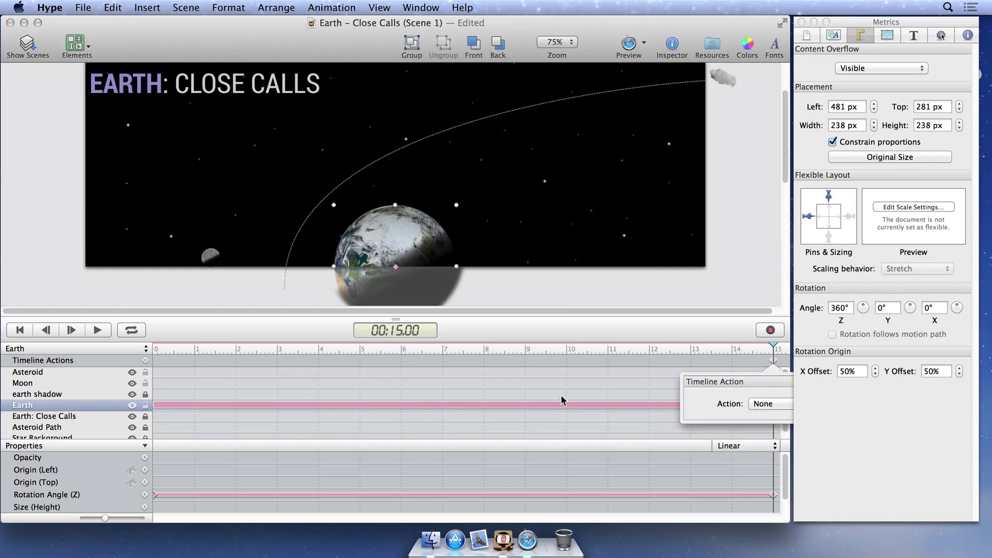
{"action": "left_click", "coordinate": [766, 405]}
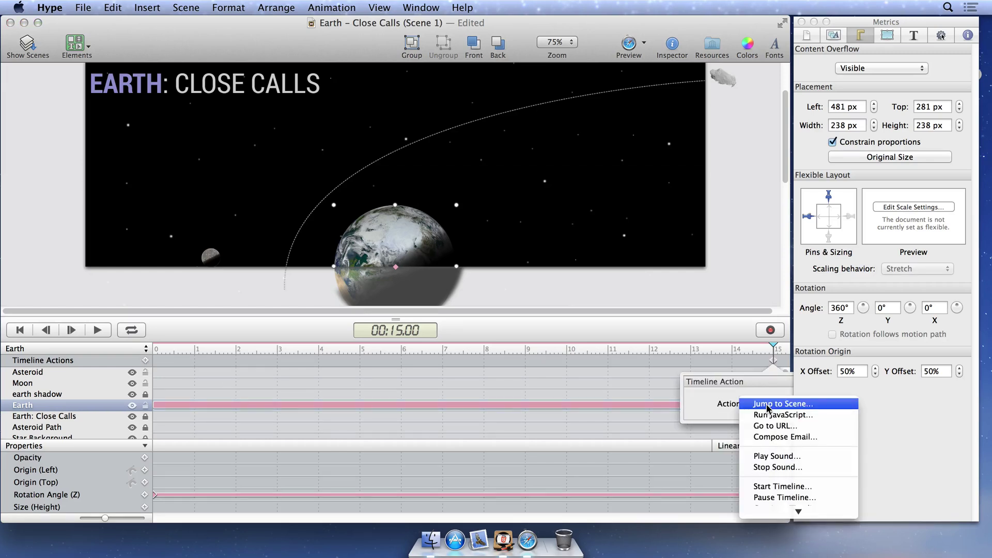
{"action": "left_click", "coordinate": [770, 487]}
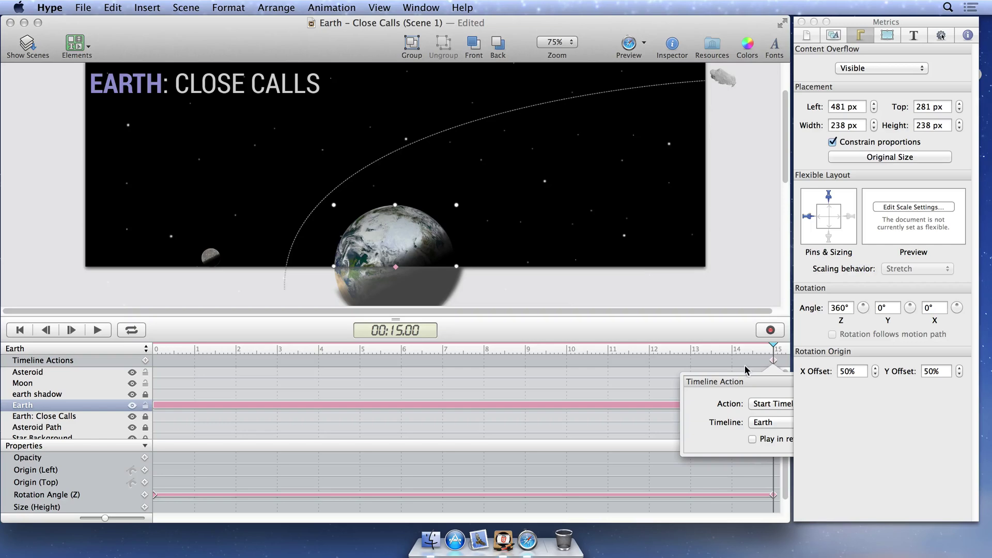
{"action": "left_click", "coordinate": [739, 338]}
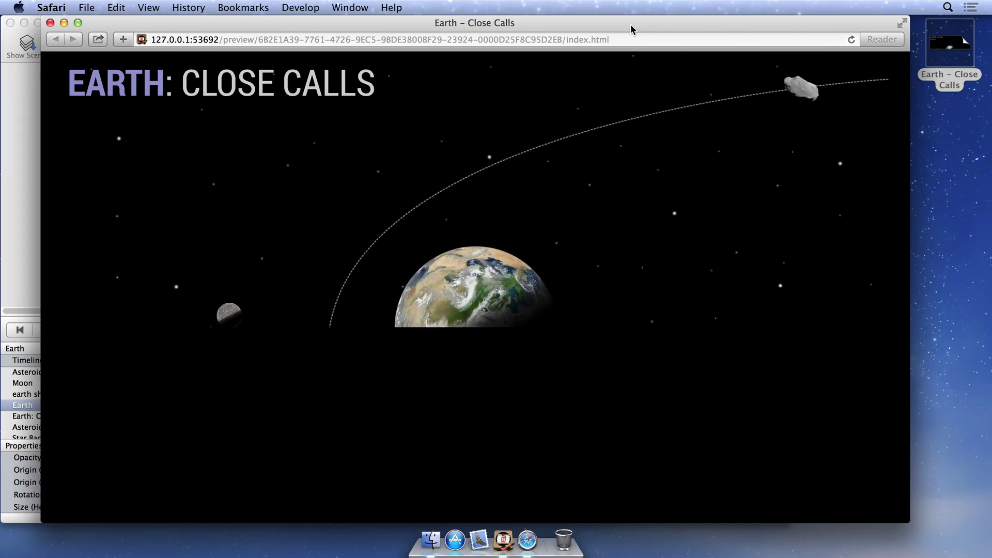
{"action": "key", "text": "super+w"}
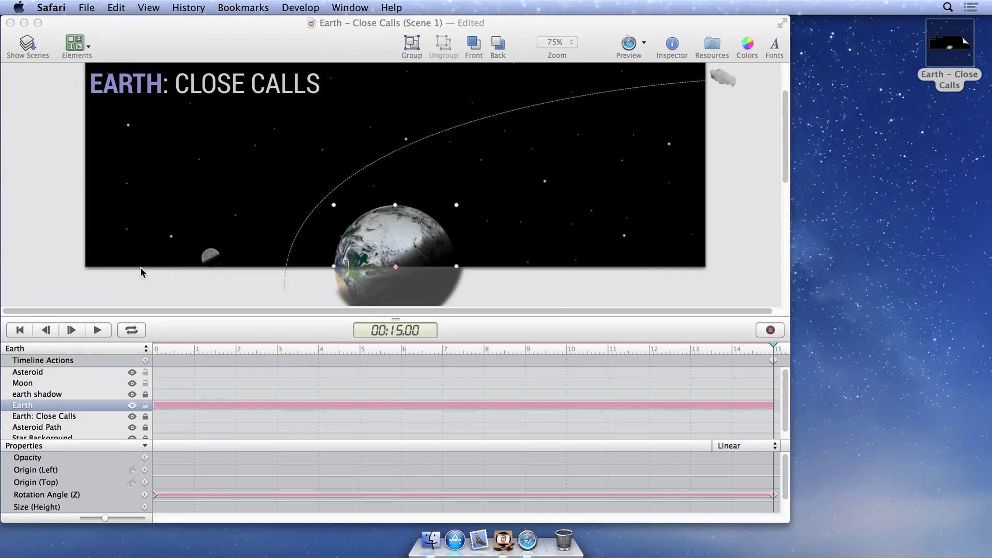
- Back in Hype, switch to the Main Timeline and scrub through the scene
{"action": "left_click", "coordinate": [132, 282]}
{"action": "left_click", "coordinate": [102, 350]}
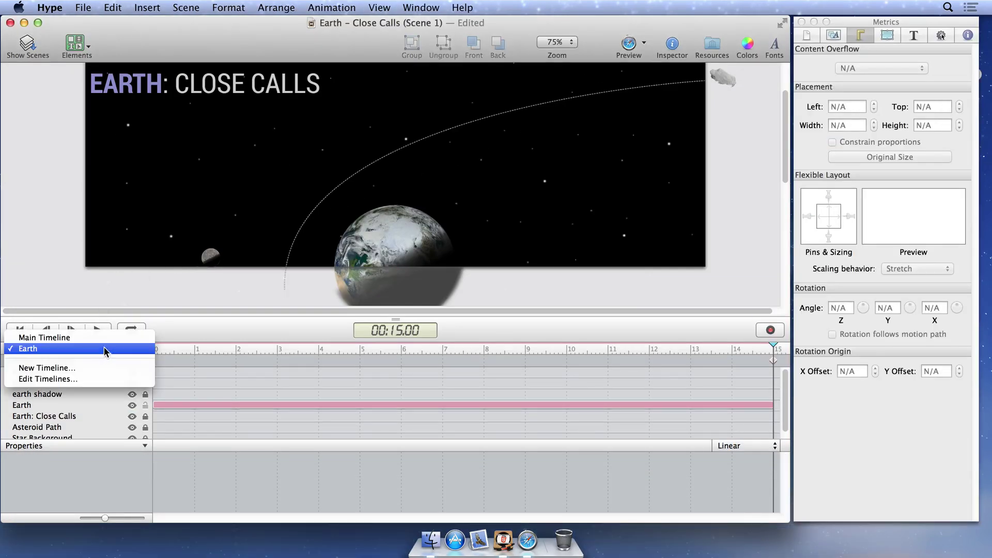
{"action": "left_click", "coordinate": [109, 339]}
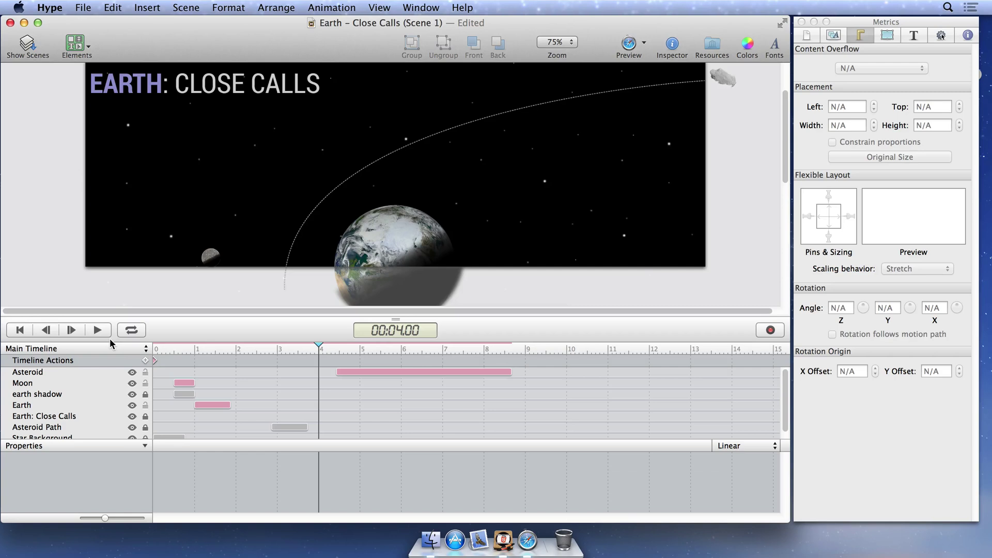
{"action": "left_click_drag", "start_coordinate": [163, 349], "coordinate": [353, 354]}
- Add a second scene-start action that starts a new timeline named 'Moon'
{"action": "double_click", "coordinate": [154, 360]}
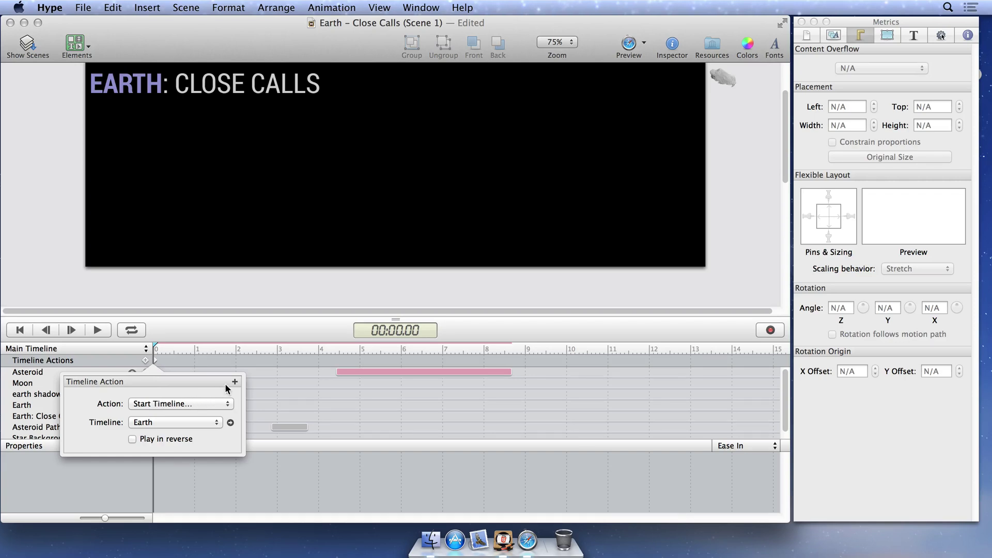
{"action": "left_click", "coordinate": [235, 383]}
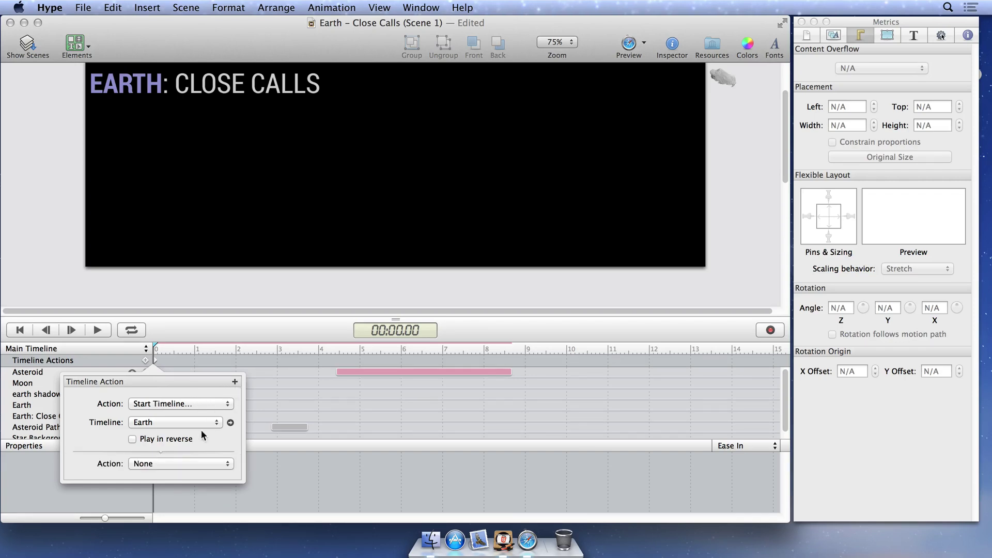
{"action": "left_click", "coordinate": [190, 463]}
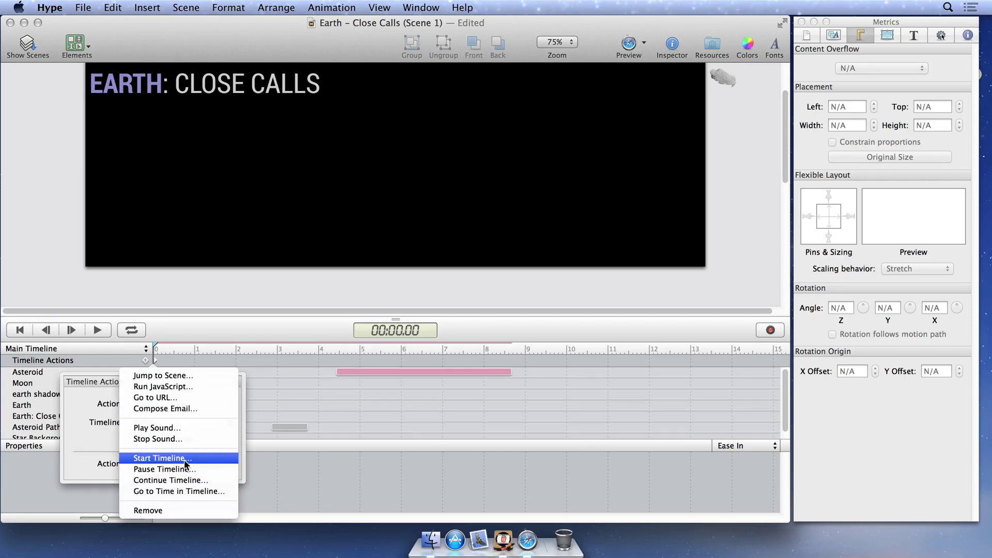
{"action": "left_click", "coordinate": [184, 460]}
{"action": "left_click", "coordinate": [178, 481]}
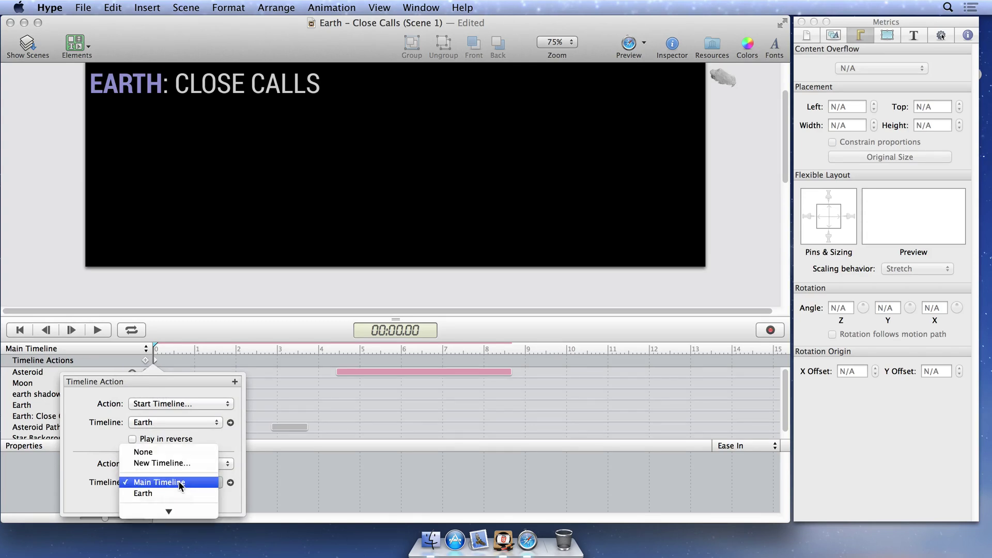
{"action": "left_click", "coordinate": [182, 464]}
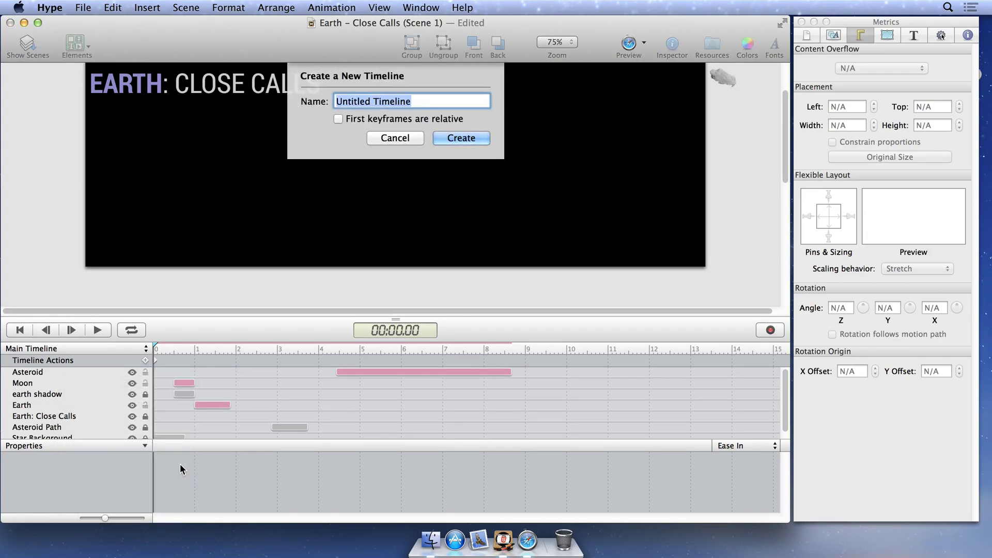
{"action": "type", "text": "Moon"}
{"action": "key", "text": "Return"}
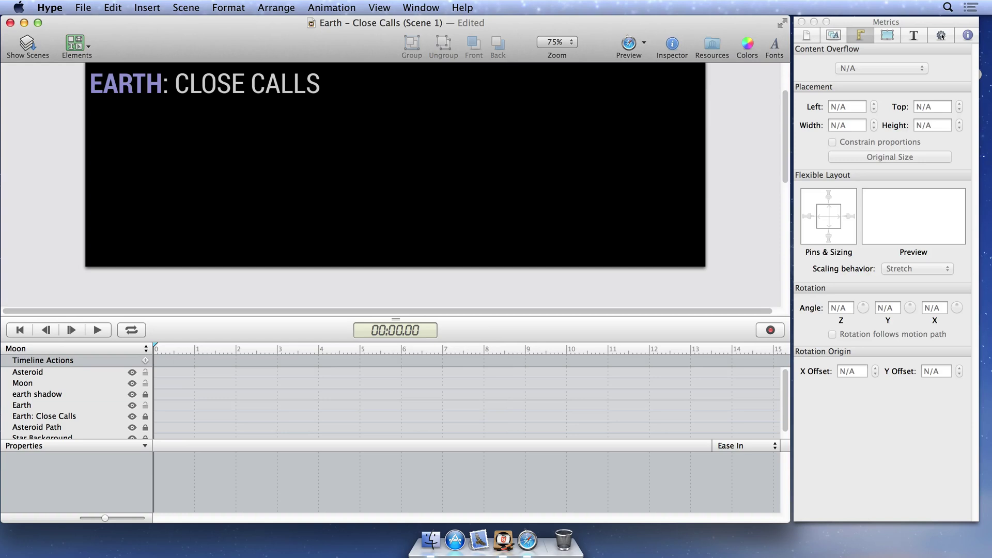
- Check the Main Timeline at about 5 seconds, then open the Moon timeline zoomed out
{"action": "left_click", "coordinate": [145, 349]}
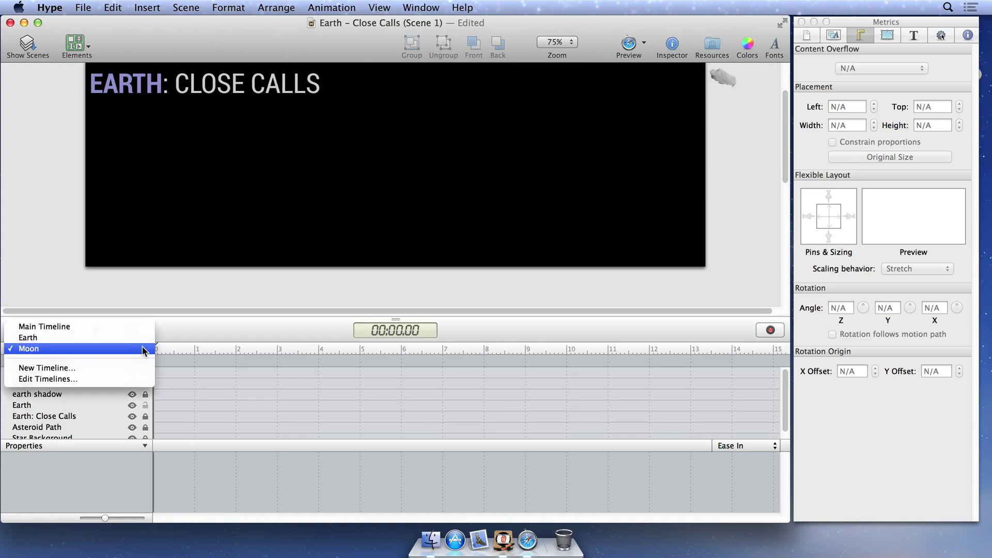
{"action": "left_click", "coordinate": [138, 328]}
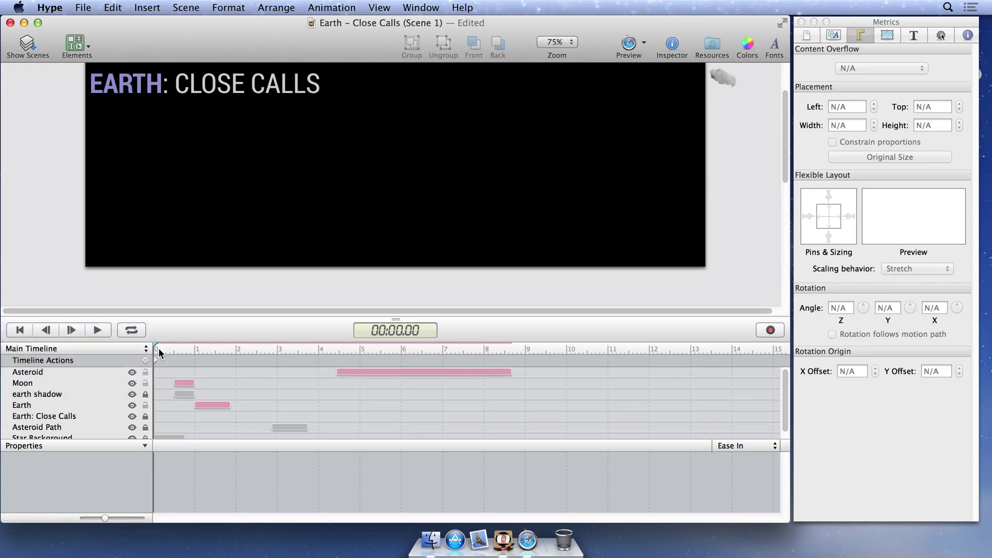
{"action": "left_click_drag", "start_coordinate": [159, 348], "coordinate": [385, 358]}
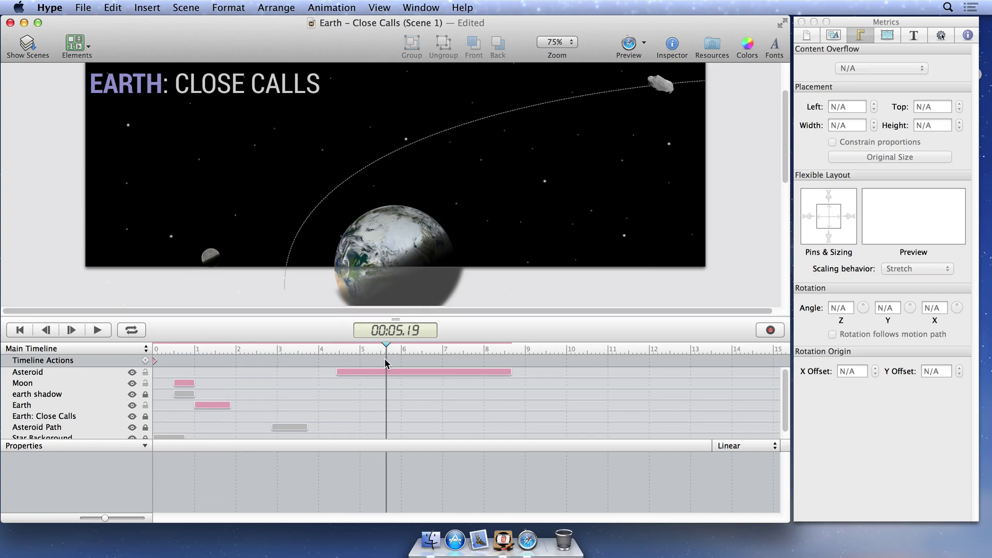
{"action": "left_click", "coordinate": [144, 349]}
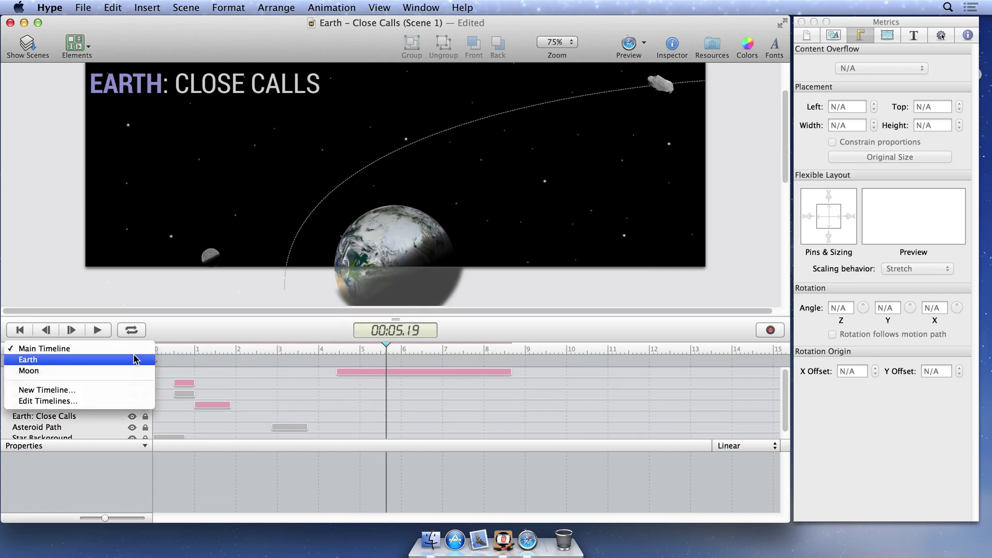
{"action": "left_click", "coordinate": [130, 370]}
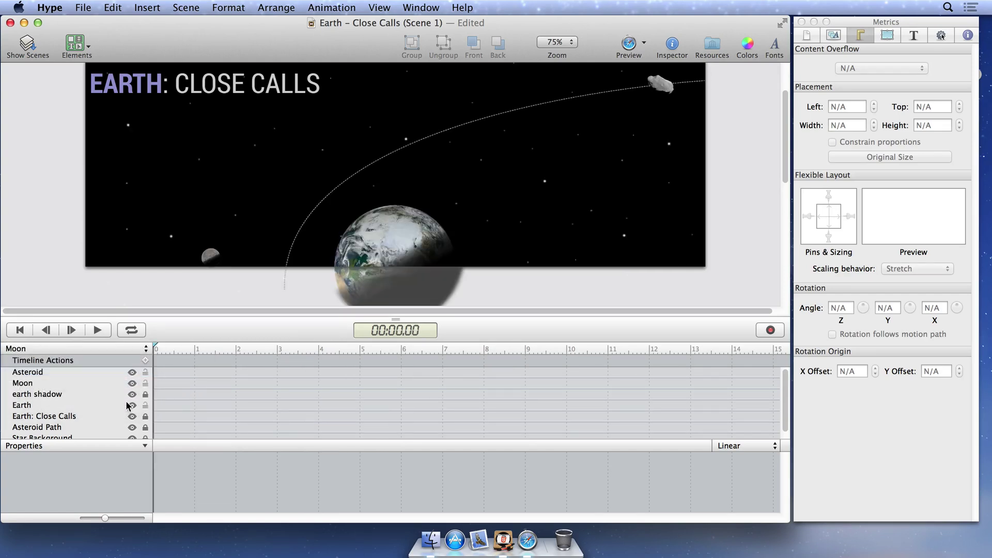
{"action": "left_click_drag", "start_coordinate": [104, 519], "coordinate": [84, 519]}
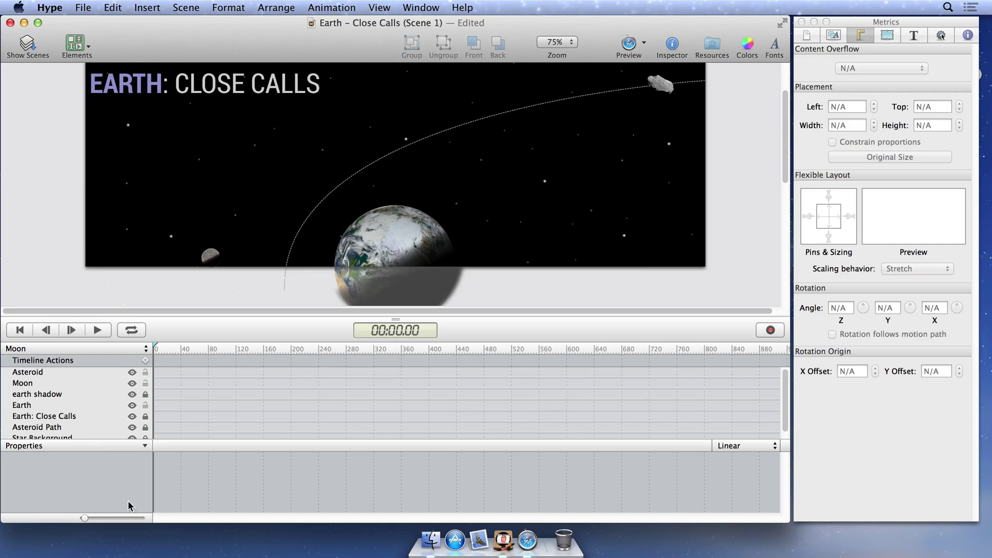
- Group the Moon and turn on recording at a later time on the Moon timeline
{"action": "left_click", "coordinate": [211, 258]}
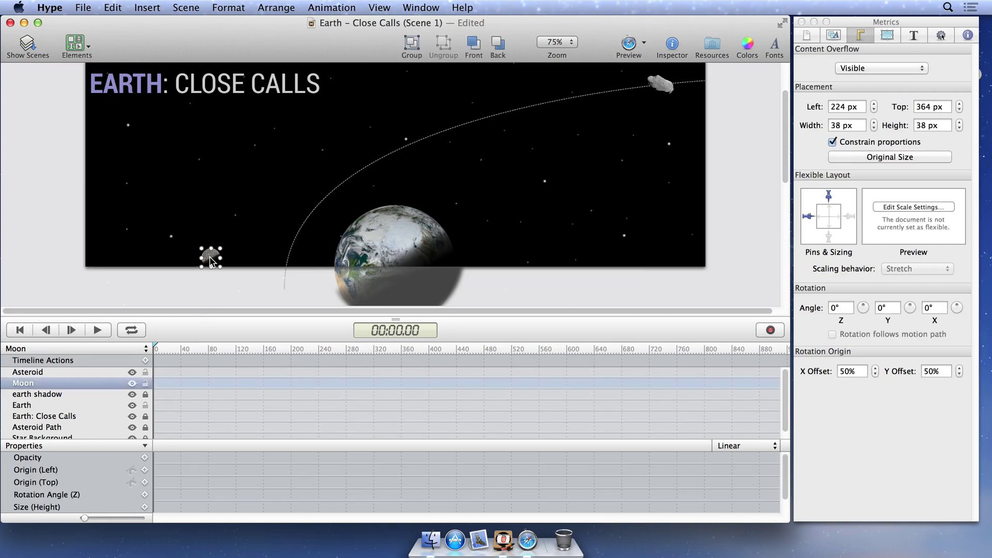
{"action": "left_click", "coordinate": [408, 45]}
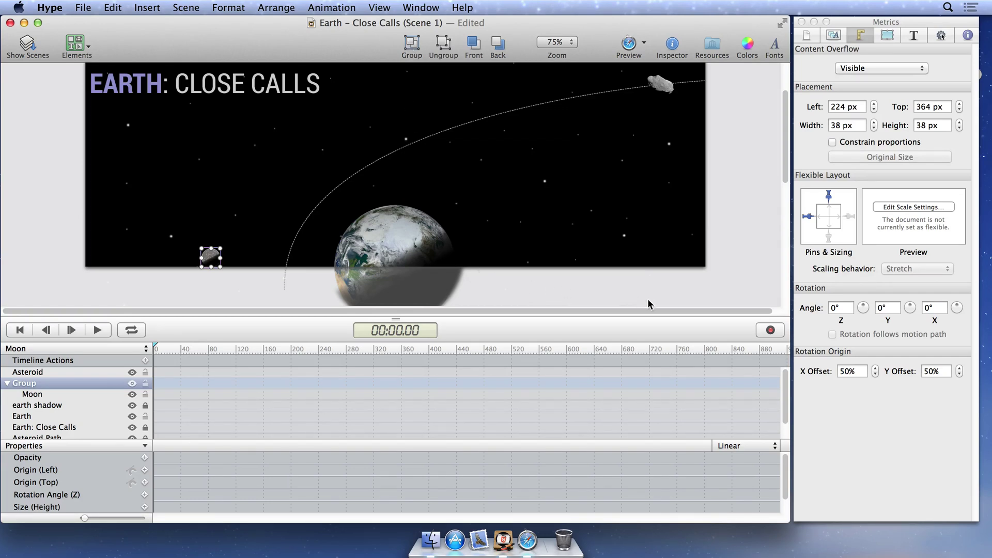
{"action": "left_click", "coordinate": [764, 329]}
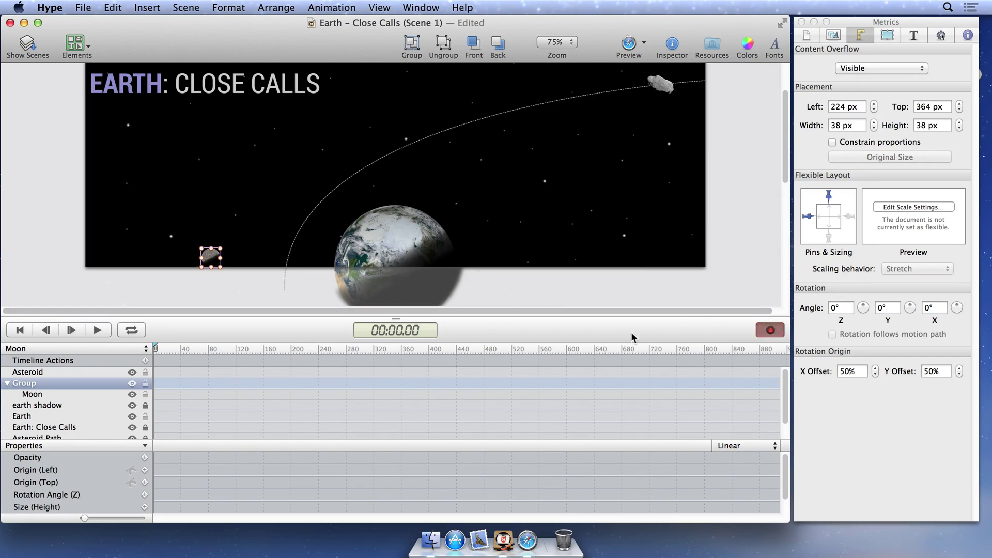
{"action": "left_click", "coordinate": [223, 350]}
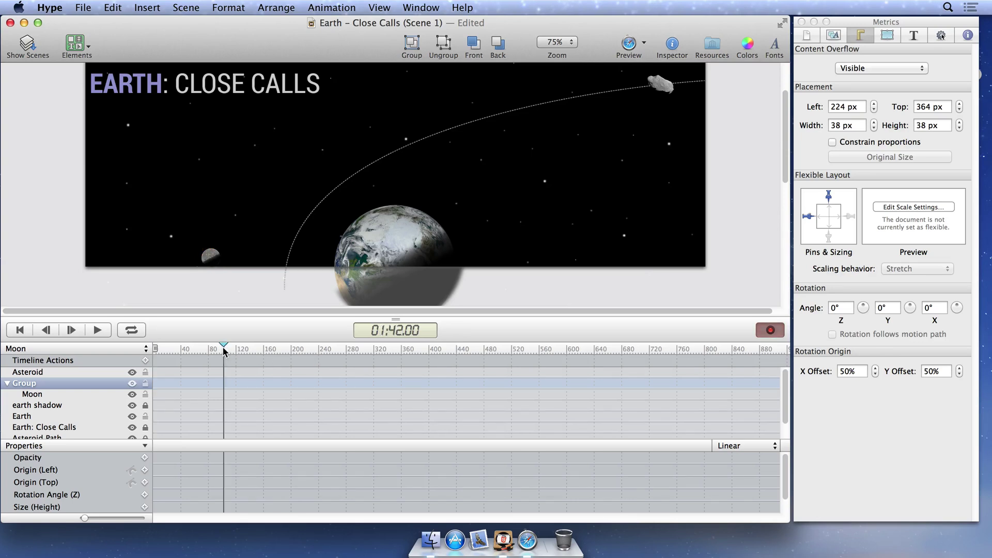
{"action": "left_click_drag", "start_coordinate": [224, 351], "coordinate": [222, 351]}
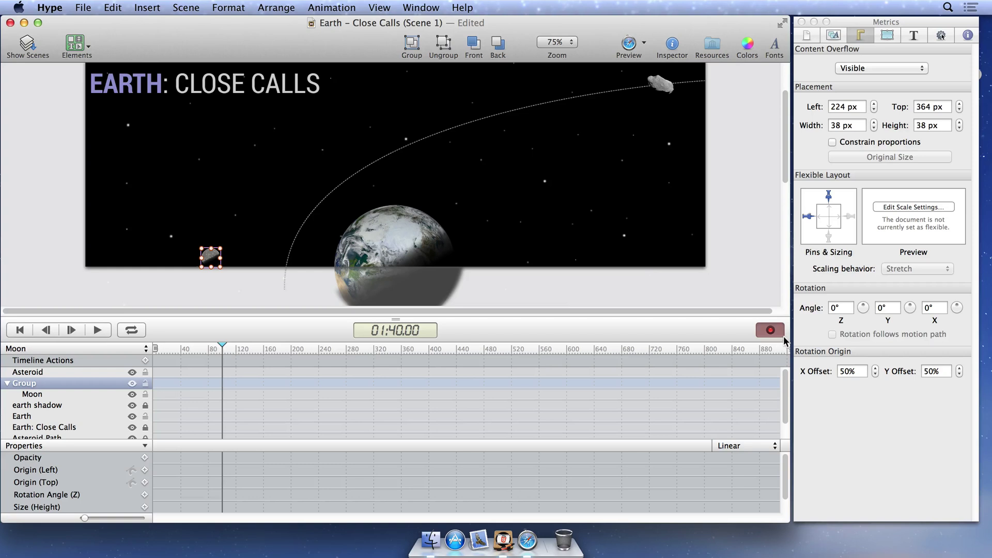
- Set the group's Z angle to 360° and move its origin onto the Earth (989%/95%)
{"action": "left_click", "coordinate": [841, 308]}
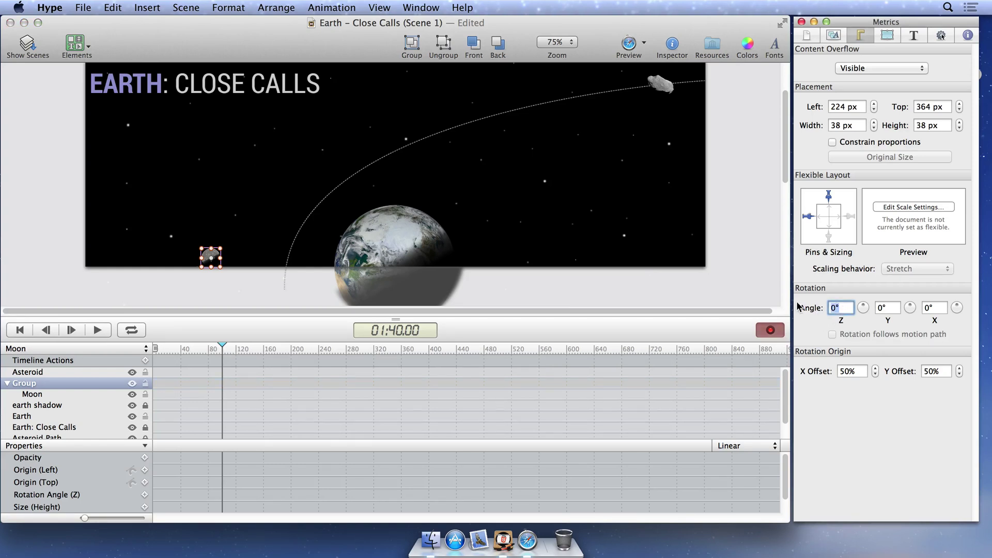
{"action": "type", "text": "36"}
{"action": "key", "text": "Return"}
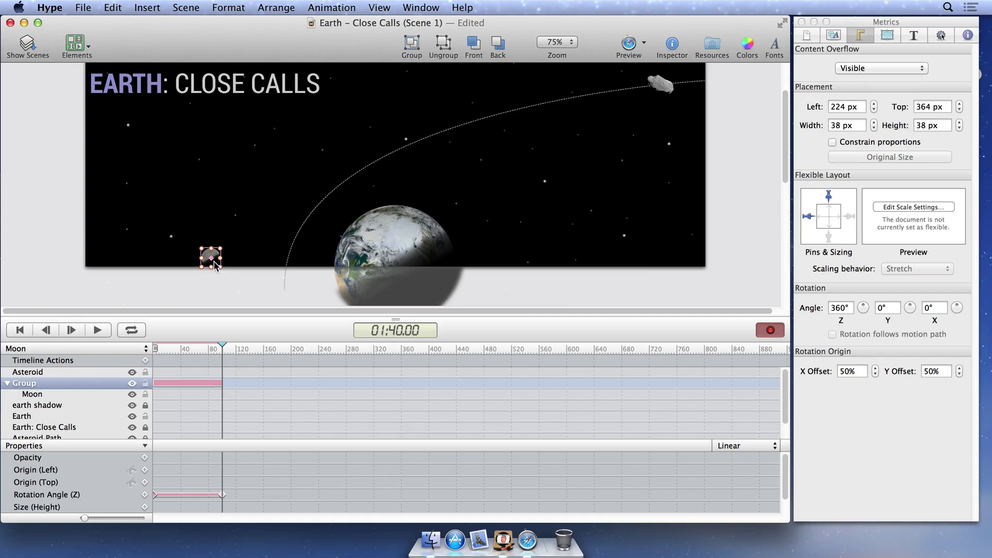
{"action": "left_click_drag", "start_coordinate": [217, 258], "coordinate": [396, 267]}
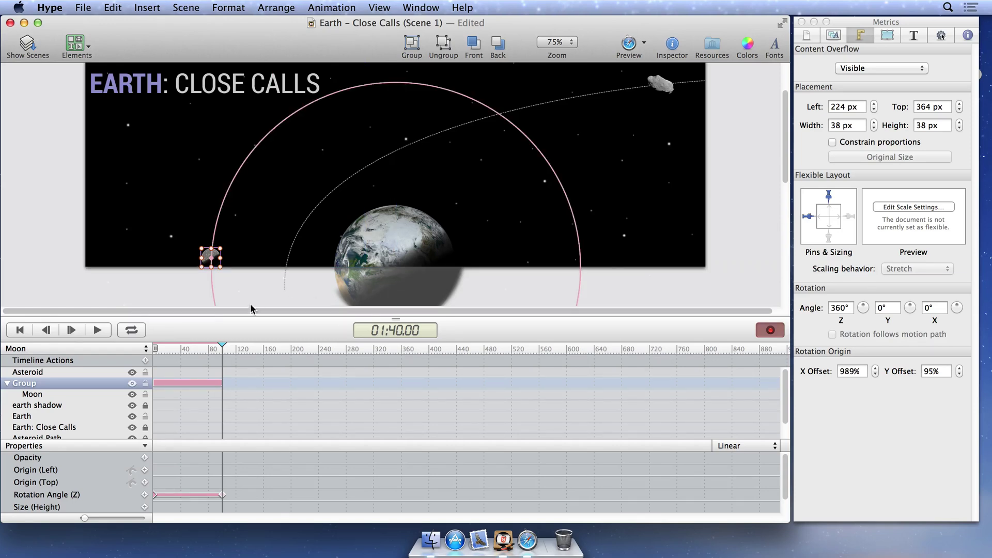
{"action": "left_click_drag", "start_coordinate": [184, 347], "coordinate": [156, 351]}
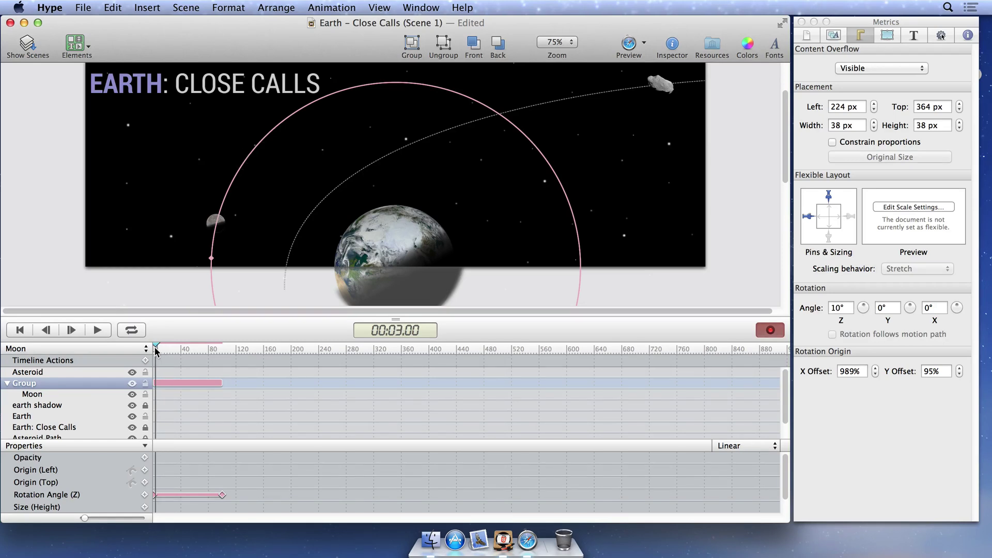
- Preview the Moon orbit, then return the playhead to the end of the animation
{"action": "left_click", "coordinate": [99, 329]}
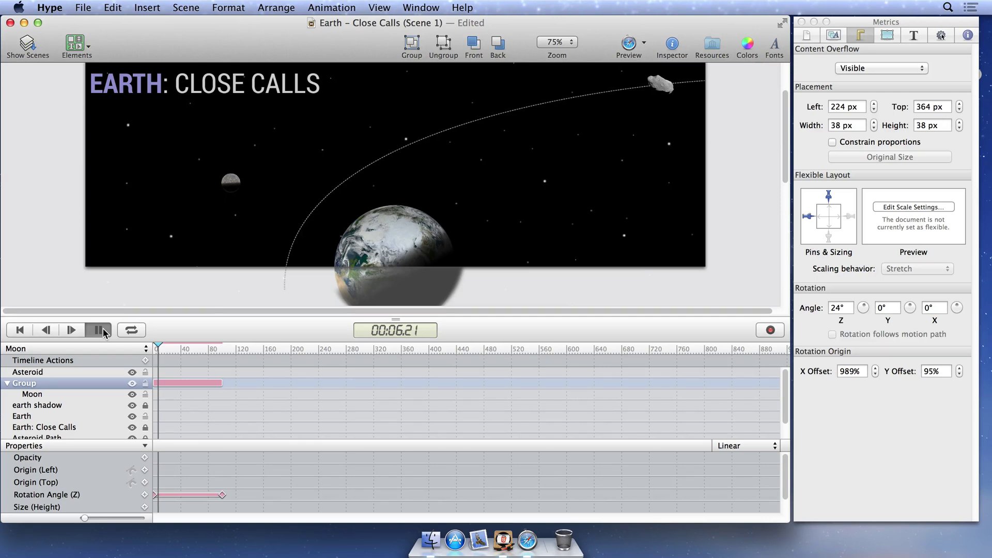
{"action": "left_click", "coordinate": [103, 331]}
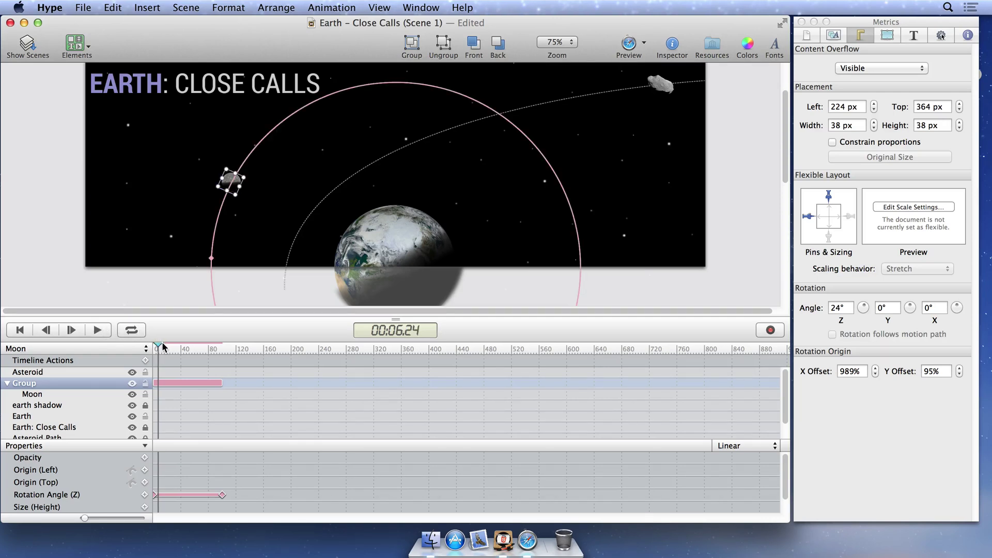
{"action": "left_click_drag", "start_coordinate": [166, 350], "coordinate": [223, 352]}
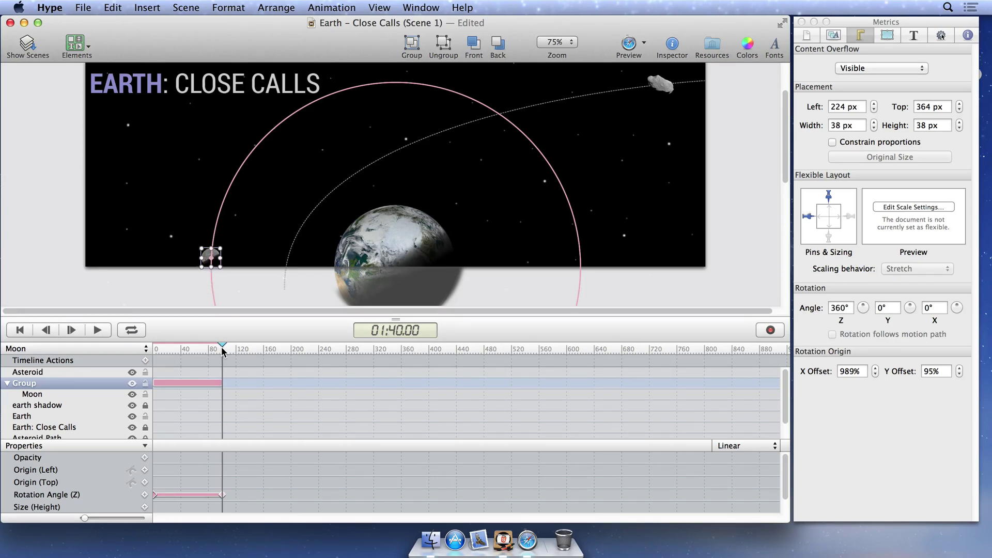
- Record a −360° Z rotation on the Moon layer inside the orbiting group
{"action": "left_click", "coordinate": [103, 395]}
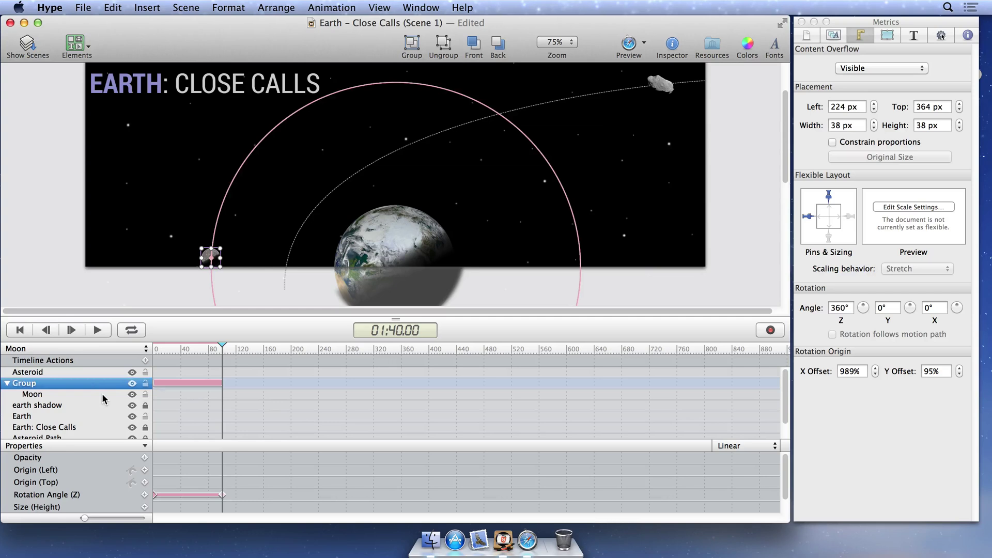
{"action": "left_click", "coordinate": [761, 331]}
{"action": "left_click", "coordinate": [840, 309]}
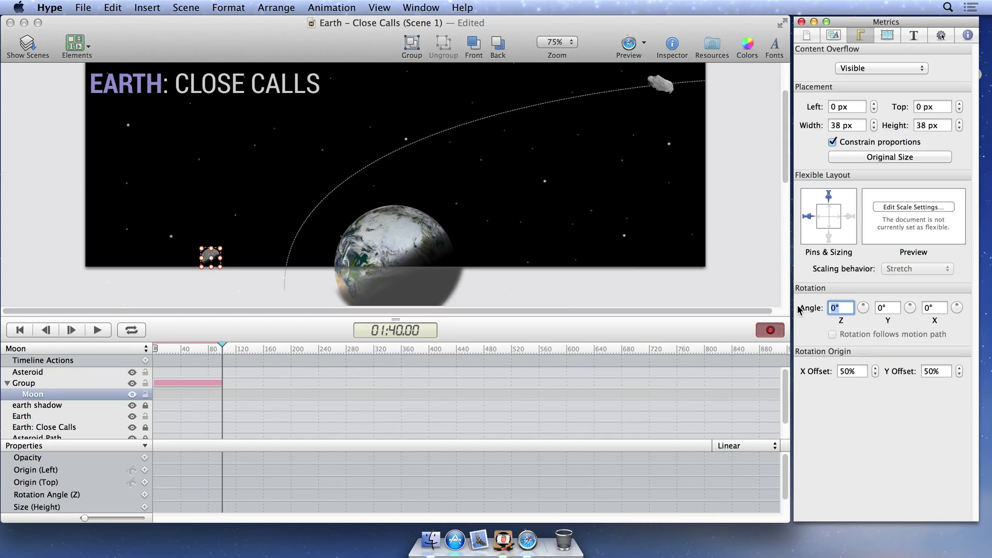
{"action": "key", "text": "Return"}
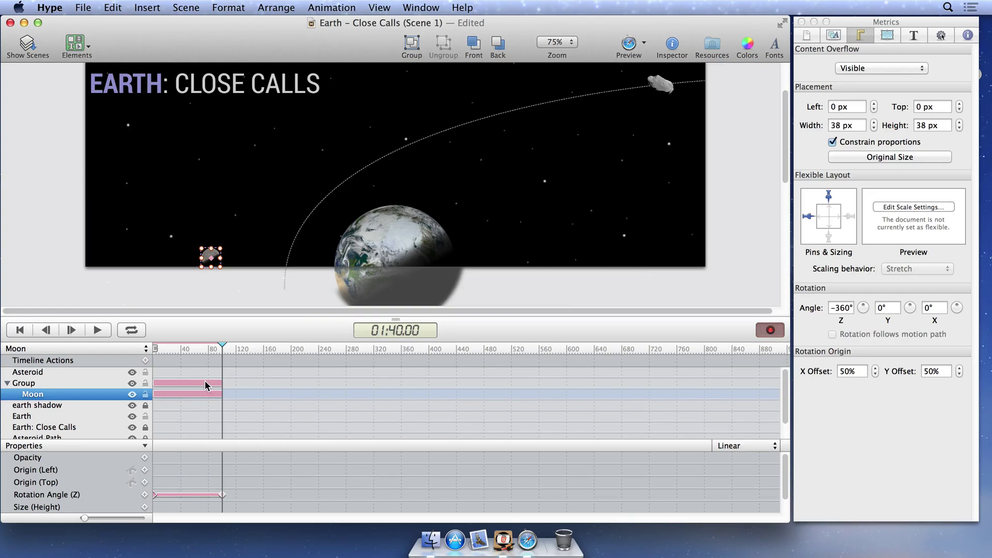
- Add a timeline action at the orbit's end that starts the Moon timeline
{"action": "left_click", "coordinate": [146, 360]}
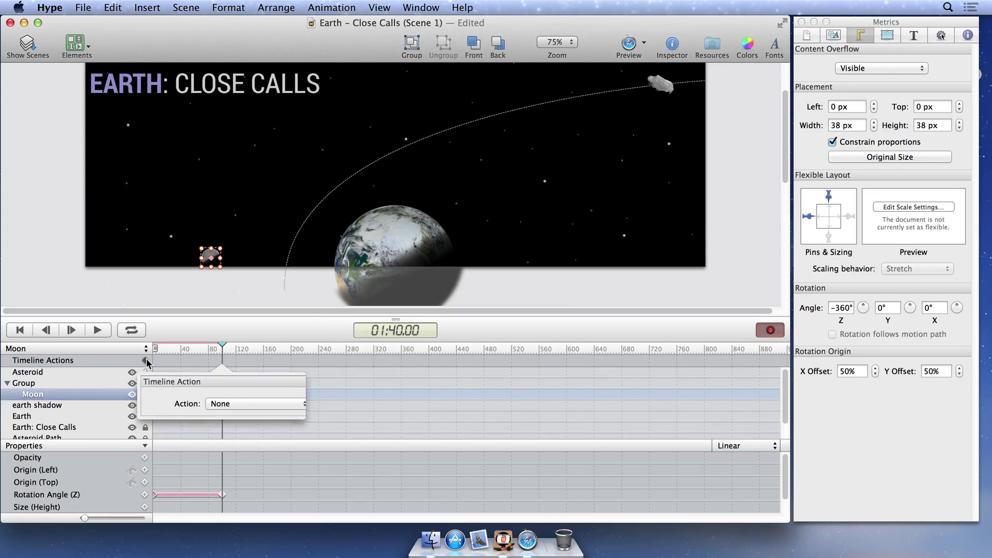
{"action": "left_click", "coordinate": [222, 402]}
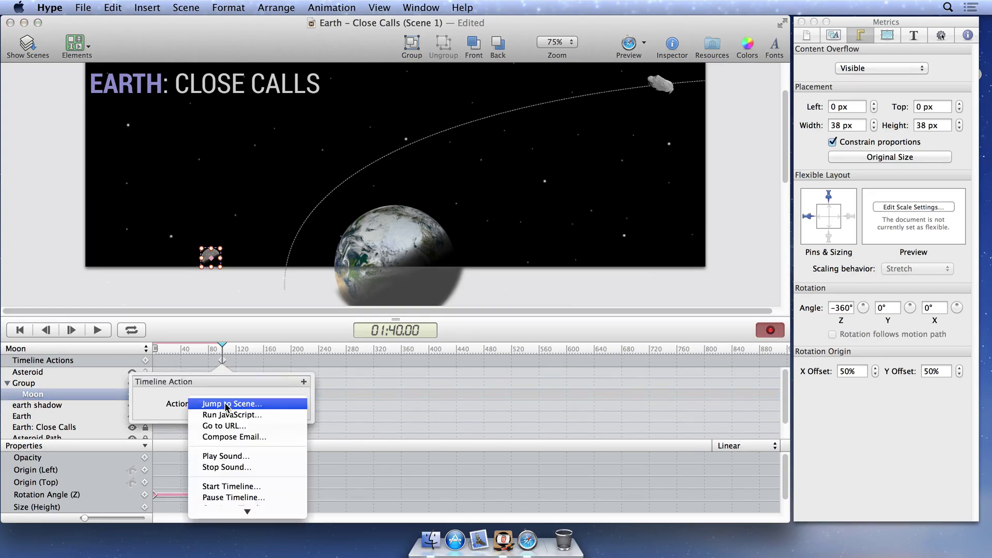
{"action": "left_click", "coordinate": [223, 487]}
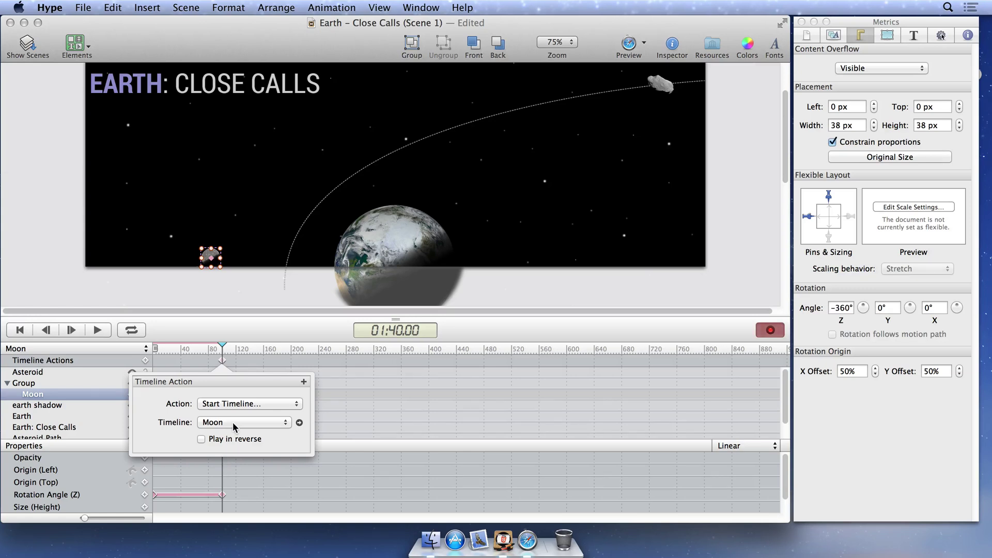
{"action": "left_click", "coordinate": [224, 353]}
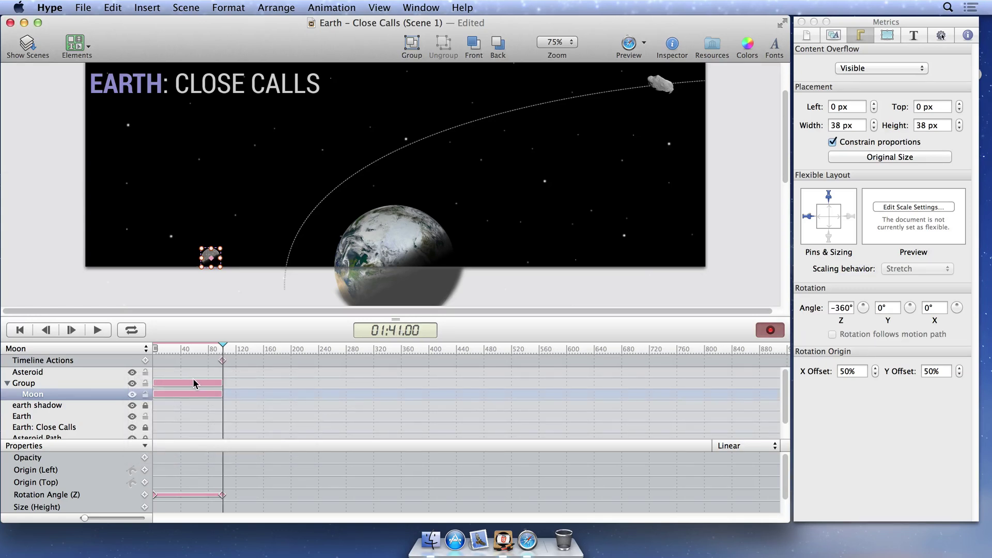
- Give the Group and Moon layers Linear timing and turn off keyframe recording
{"action": "left_click", "coordinate": [193, 383]}
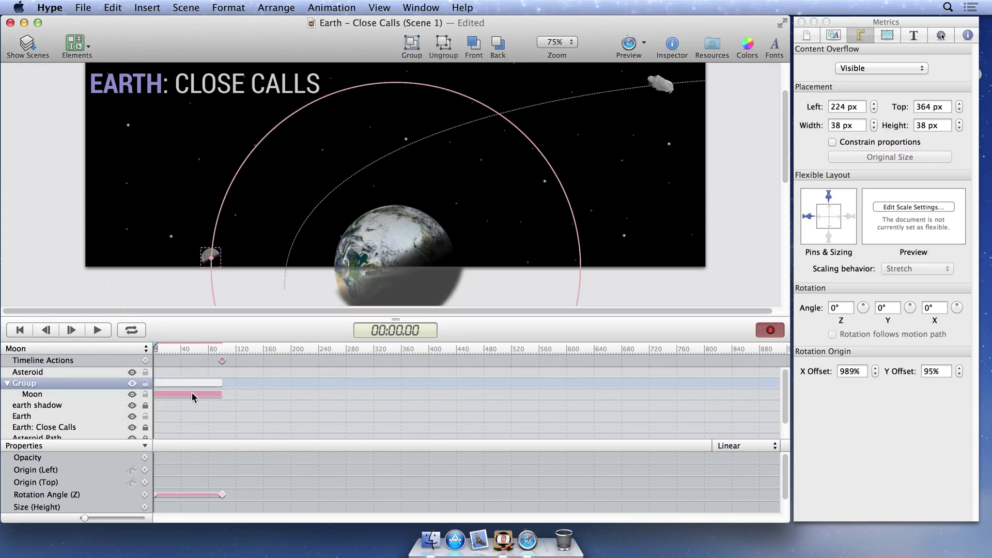
{"action": "left_click", "coordinate": [191, 394], "text": "shift"}
{"action": "left_click", "coordinate": [734, 449]}
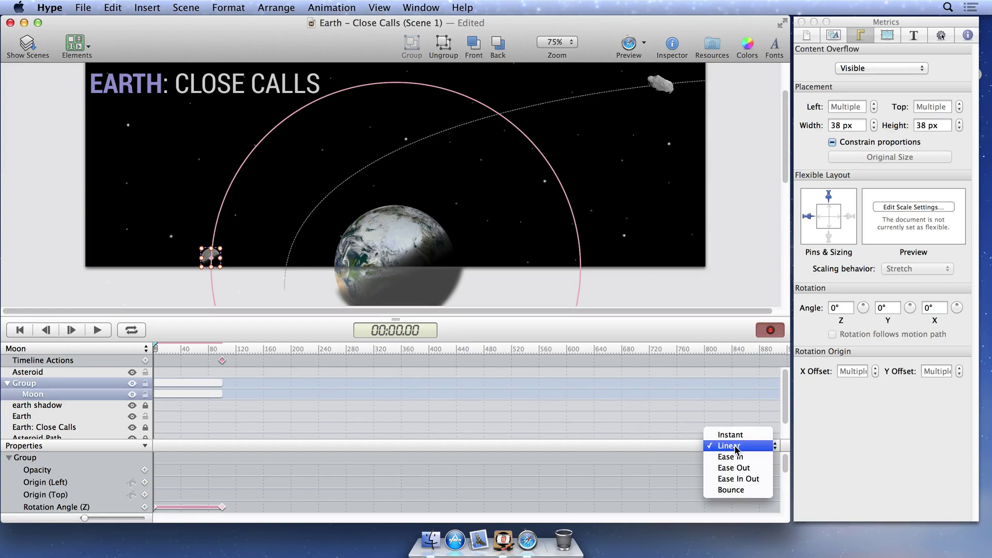
{"action": "left_click", "coordinate": [736, 448]}
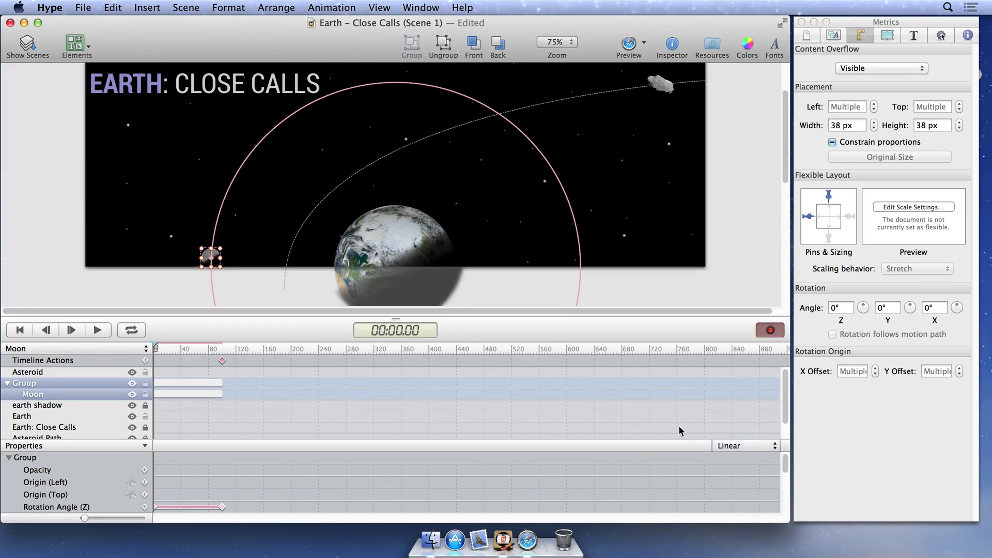
{"action": "left_click", "coordinate": [769, 331]}
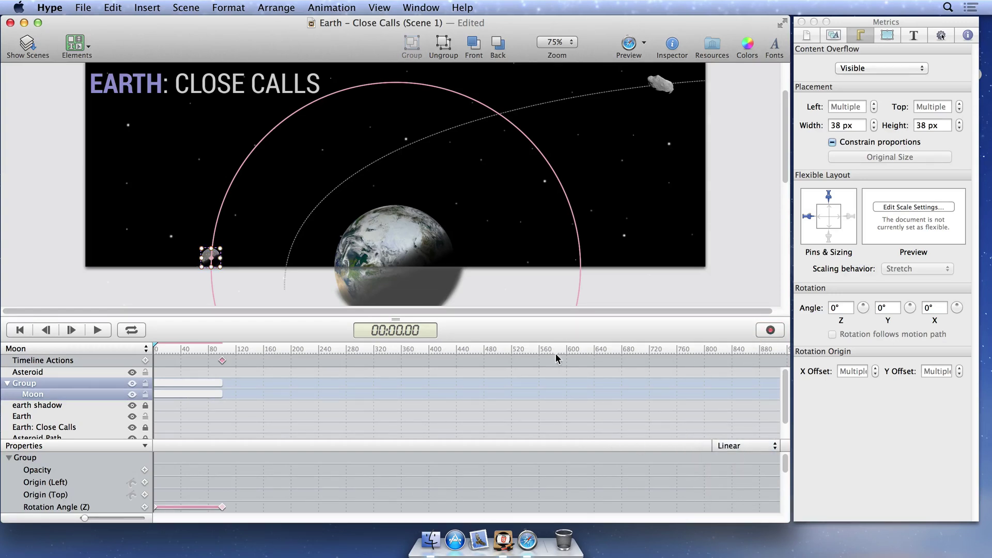
- Preview the Moon timeline from 00:37 to confirm the orbit loops
{"action": "left_click", "coordinate": [178, 350]}
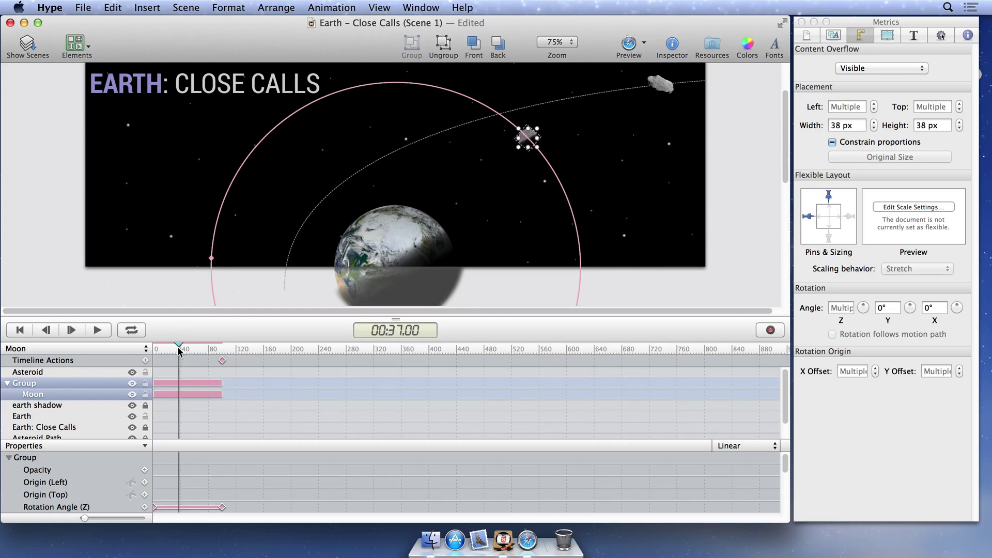
{"action": "left_click", "coordinate": [99, 332]}
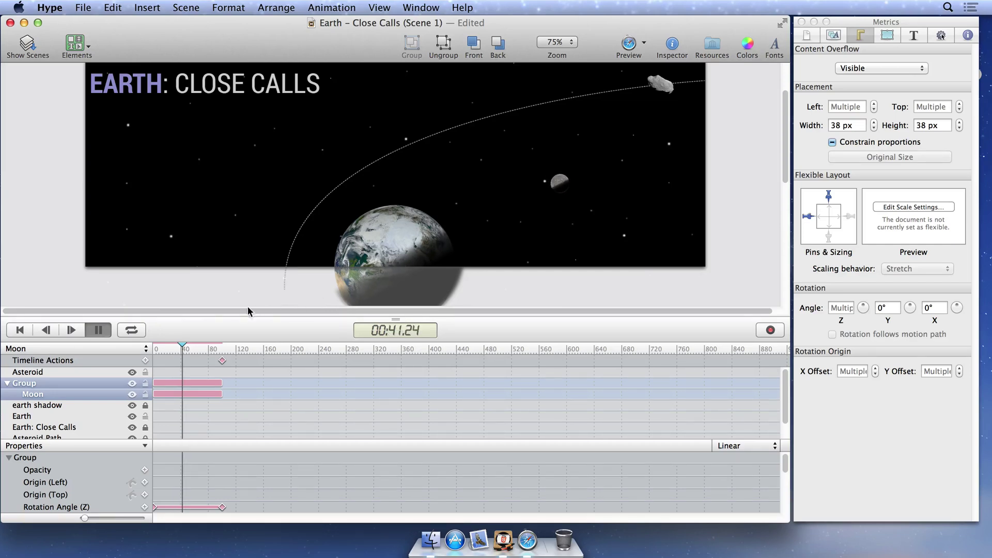
{"action": "left_click", "coordinate": [102, 331]}
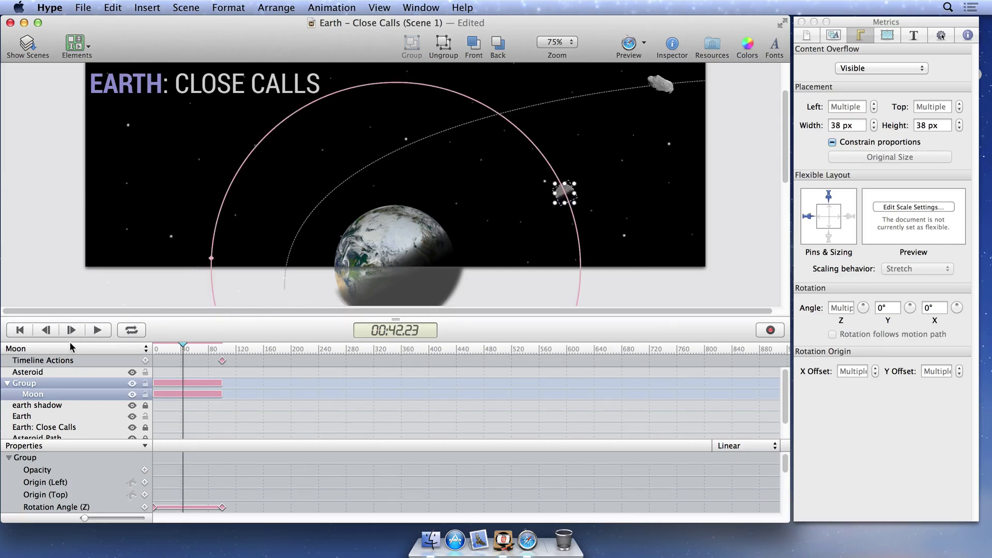
{"action": "left_click", "coordinate": [71, 348]}
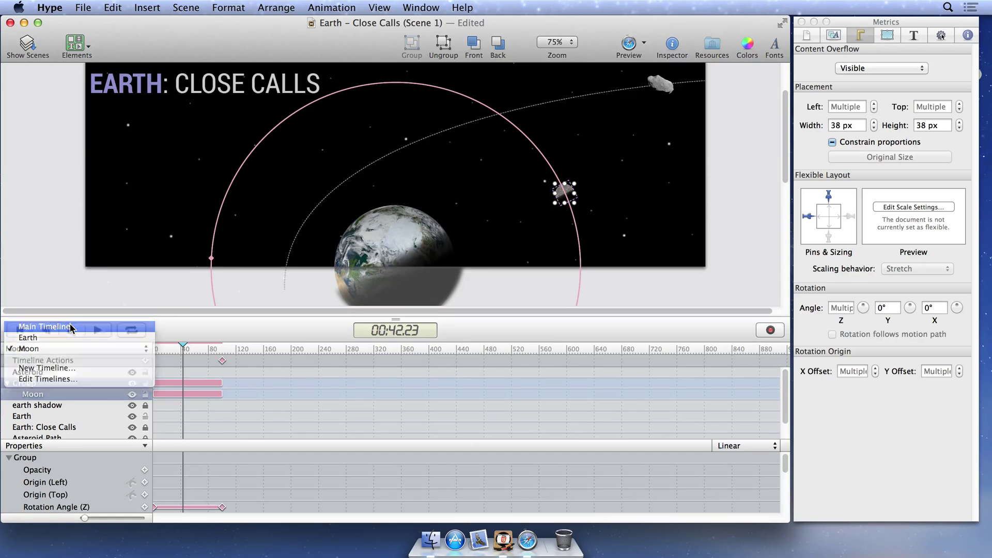
- Switch to the Main Timeline, zoom it out to whole seconds, and open its time-0 action
{"action": "left_click", "coordinate": [44, 327]}
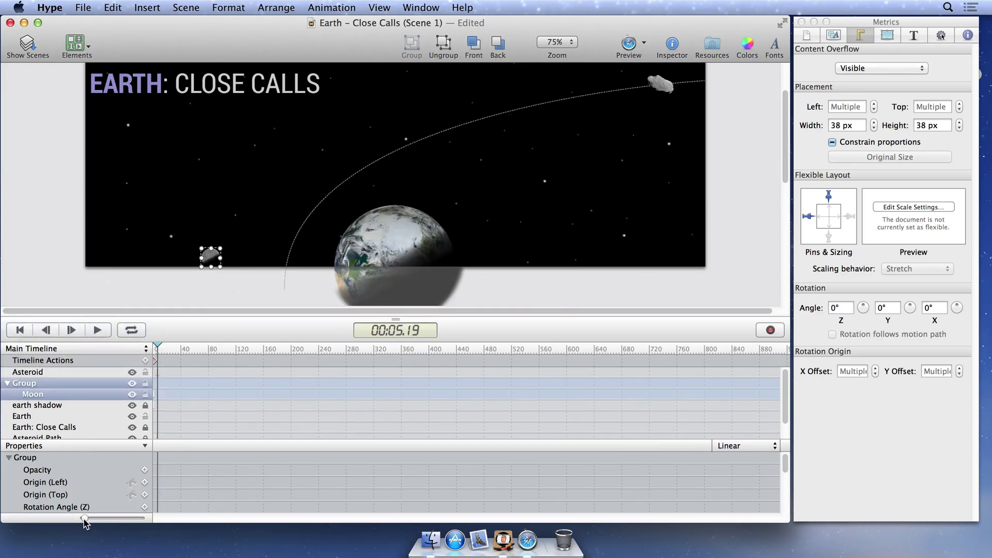
{"action": "left_click_drag", "start_coordinate": [84, 519], "coordinate": [115, 520]}
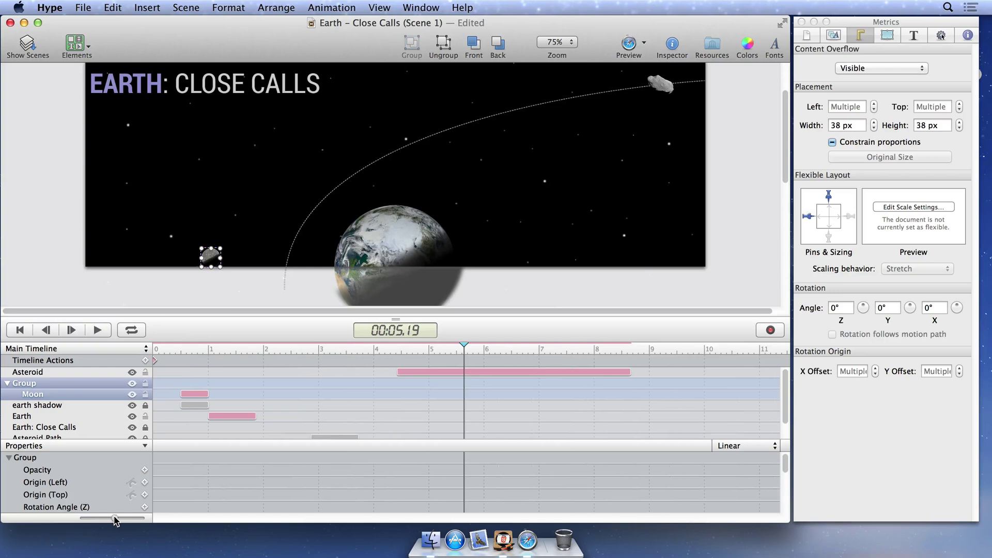
{"action": "double_click", "coordinate": [154, 359]}
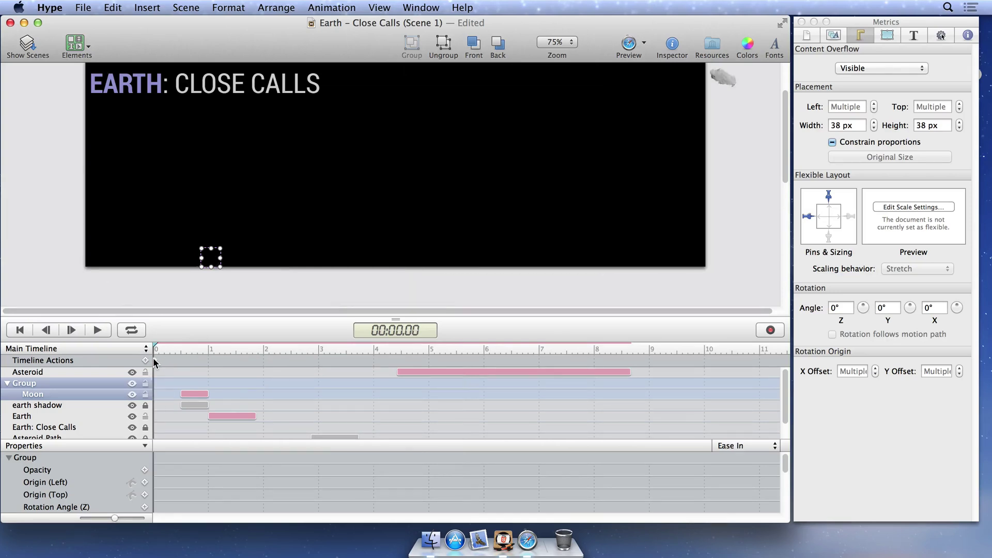